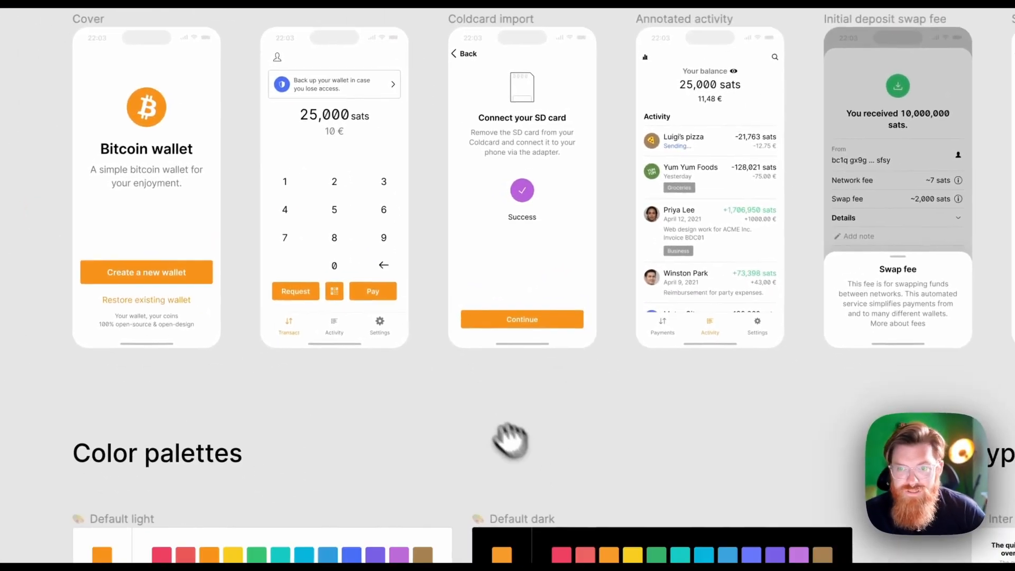
- Look over the color palettes, typography sets and button styles on the themes page
left_click_drag(510, 441, 585, 111)
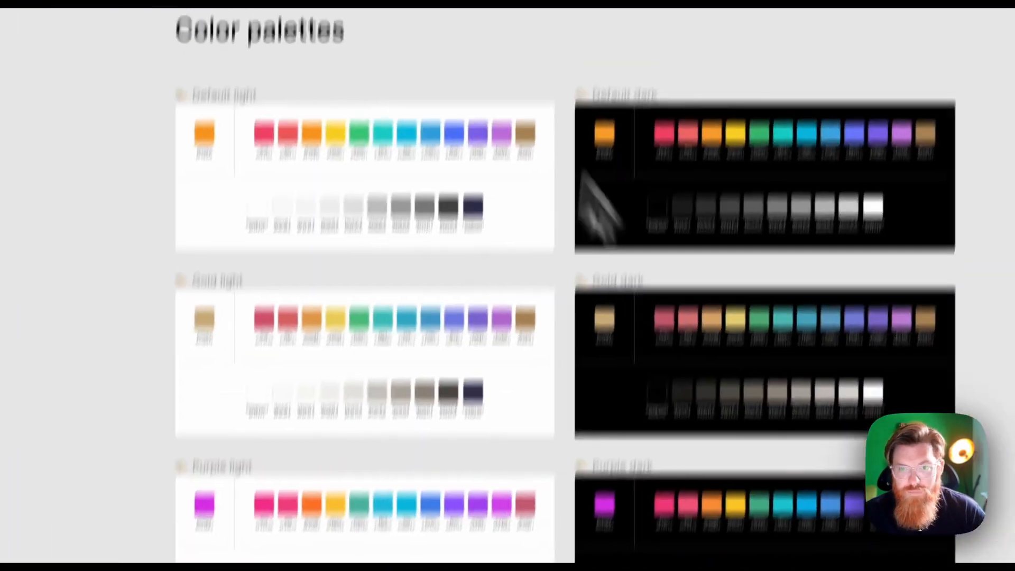
left_click_drag(794, 407, 270, 390)
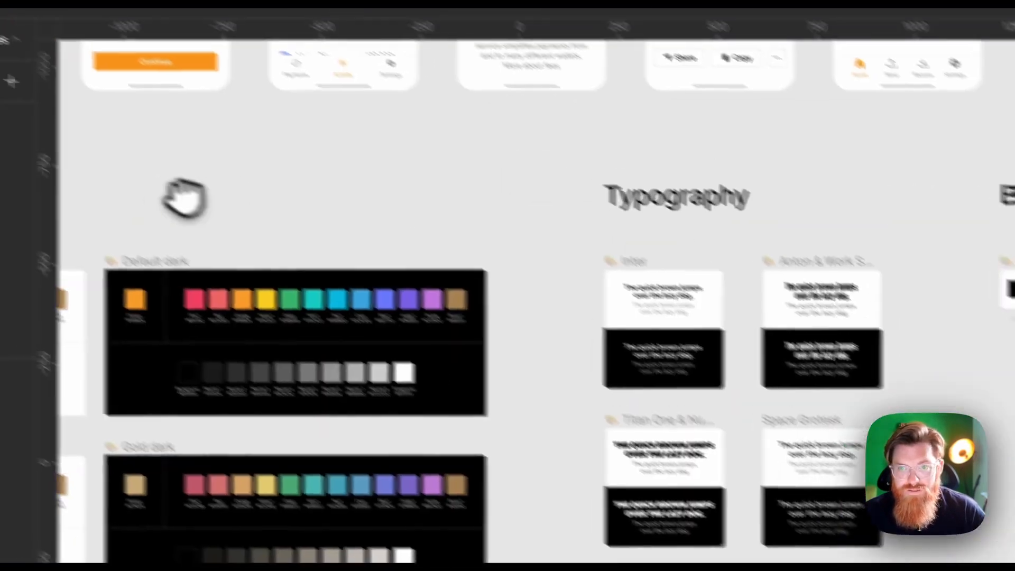
scroll(700, 159, "up", 4)
left_click_drag(783, 400, 360, 402)
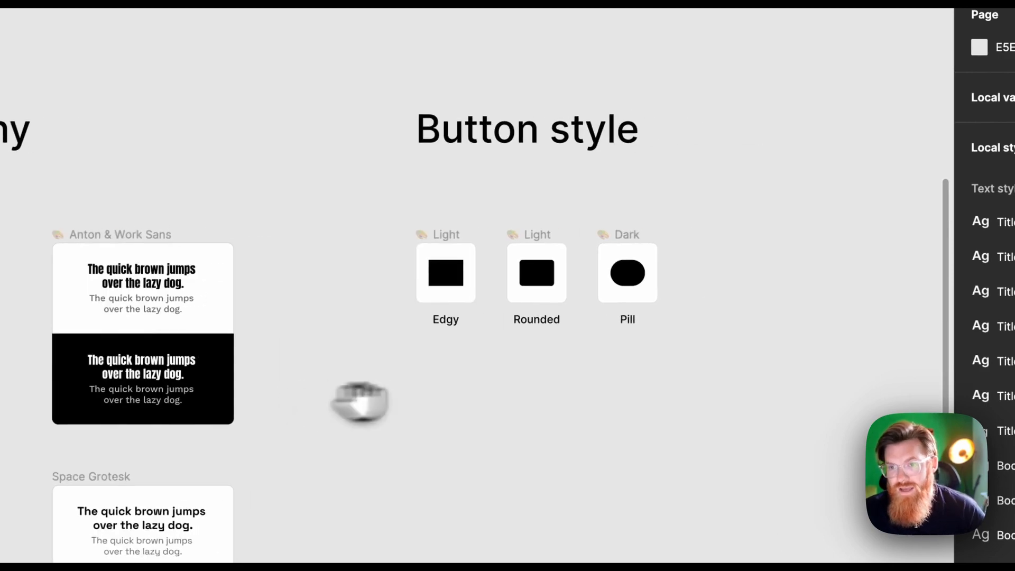
left_click_drag(467, 464, 703, 416)
left_click_drag(461, 442, 703, 397)
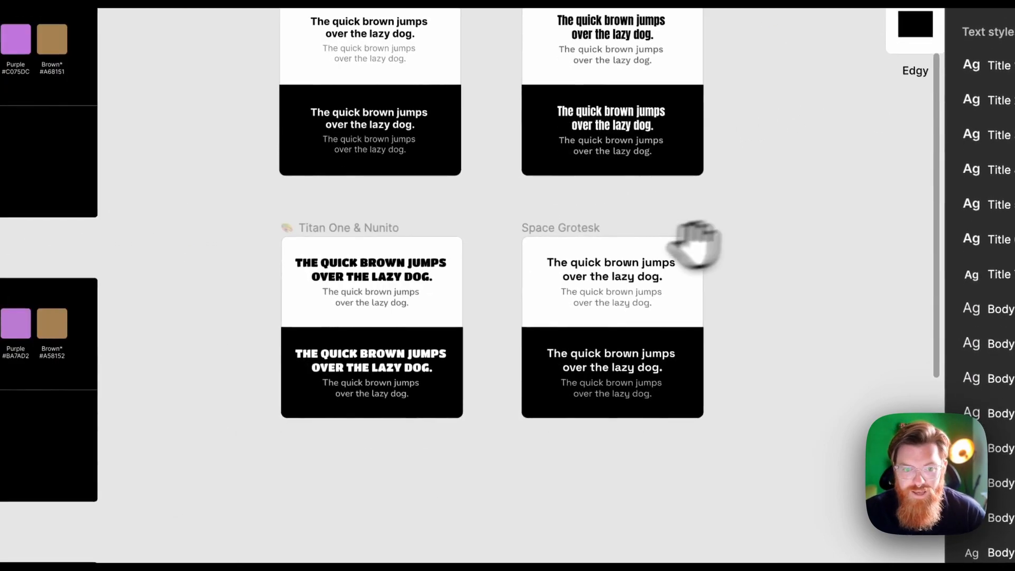
left_click_drag(455, 423, 693, 378)
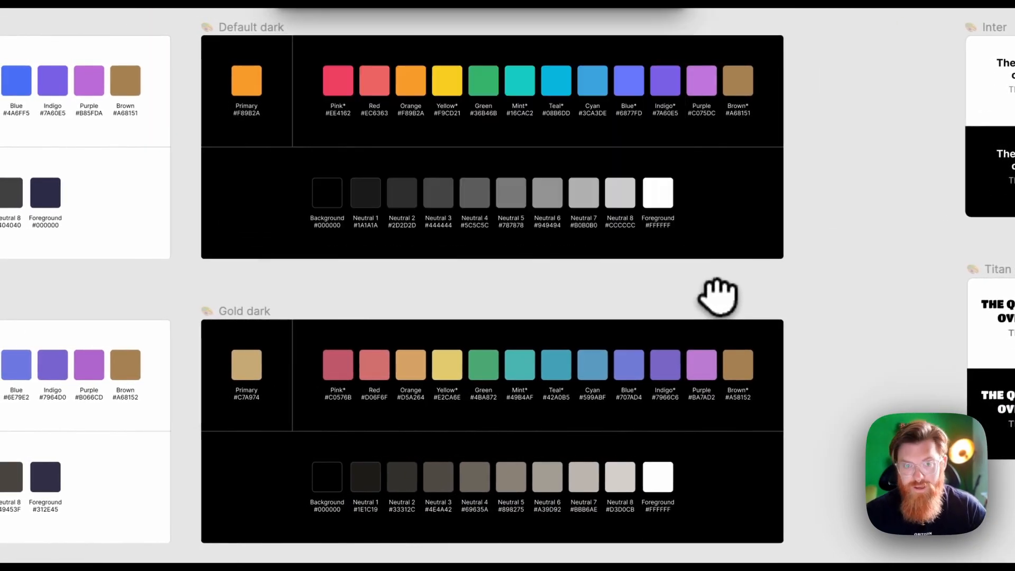
- Find and run the Bitcoin UI Kit plugin
key("super+slash")
type("bit")
key("Down")
key("Return")
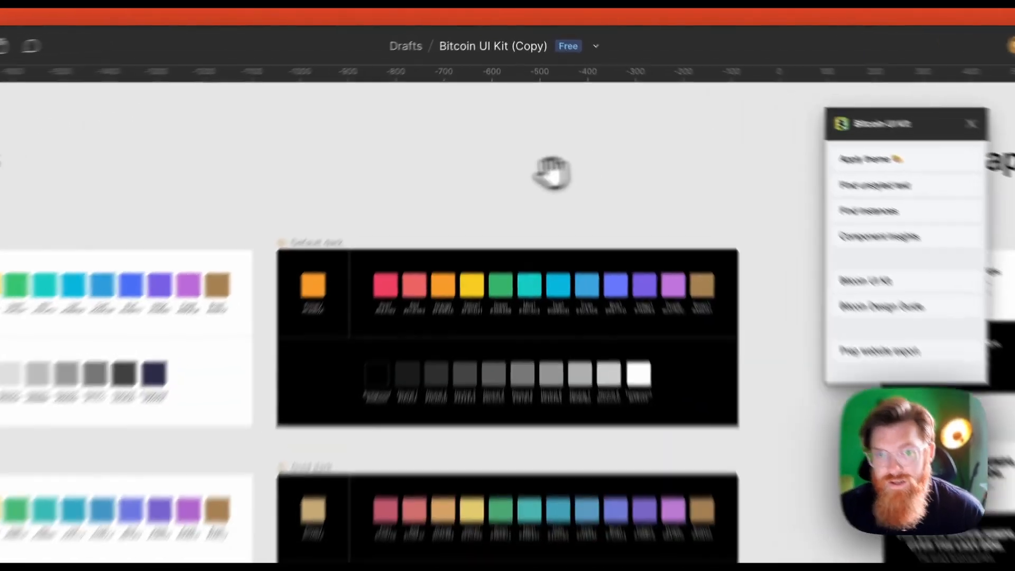
- Select the Purple dark palette and apply it as the theme through the Bitcoin UI Kit plugin
left_click_drag(505, 123, 632, 108)
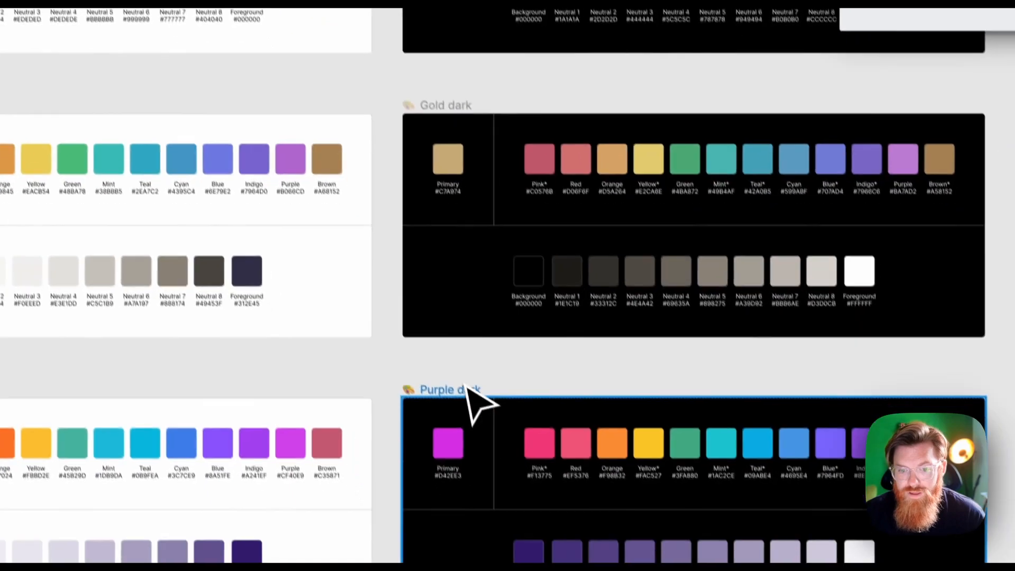
left_click(466, 386)
left_click_drag(540, 359, 459, 150)
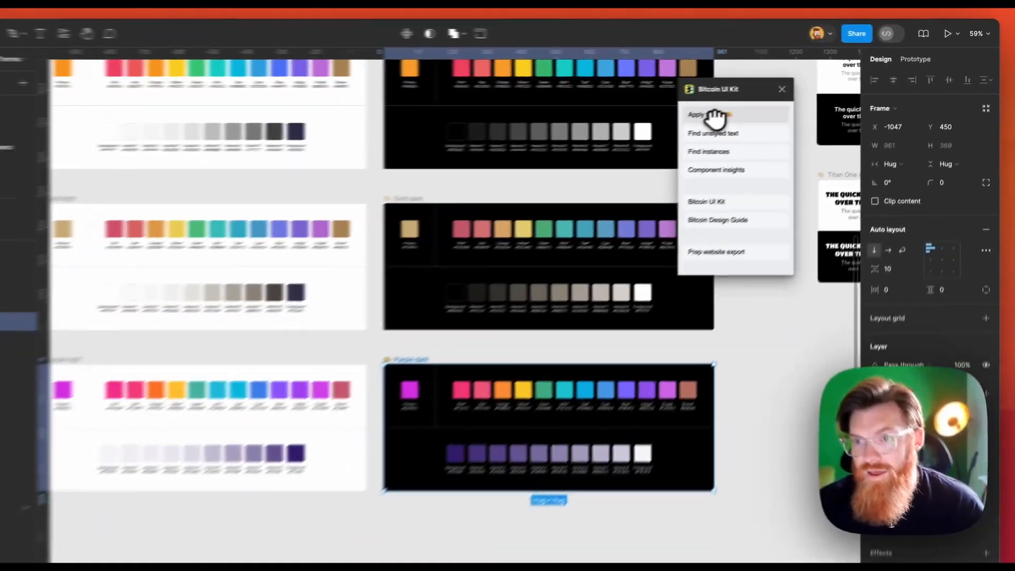
scroll(594, 170, "up", 8)
scroll(595, 170, "down", 5)
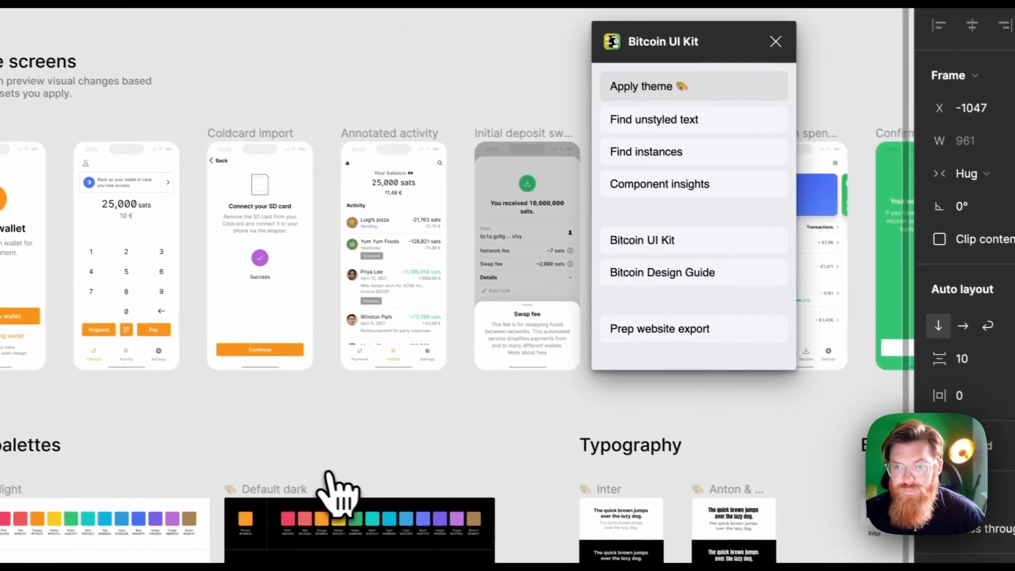
left_click(723, 88)
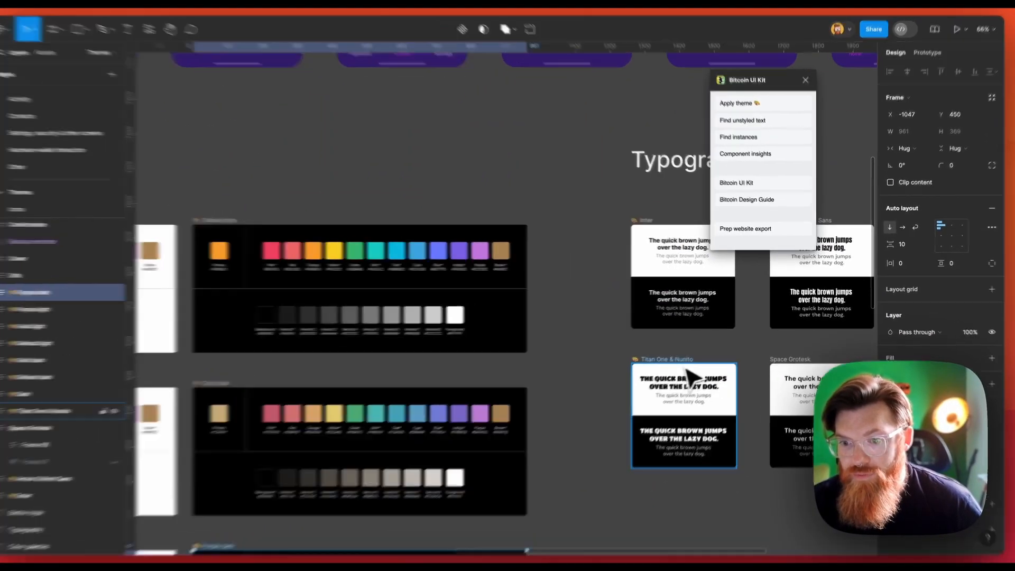
- Apply the Titan One & Nunito typography set to the sample screens with the plugin
scroll(527, 446, "up", 8)
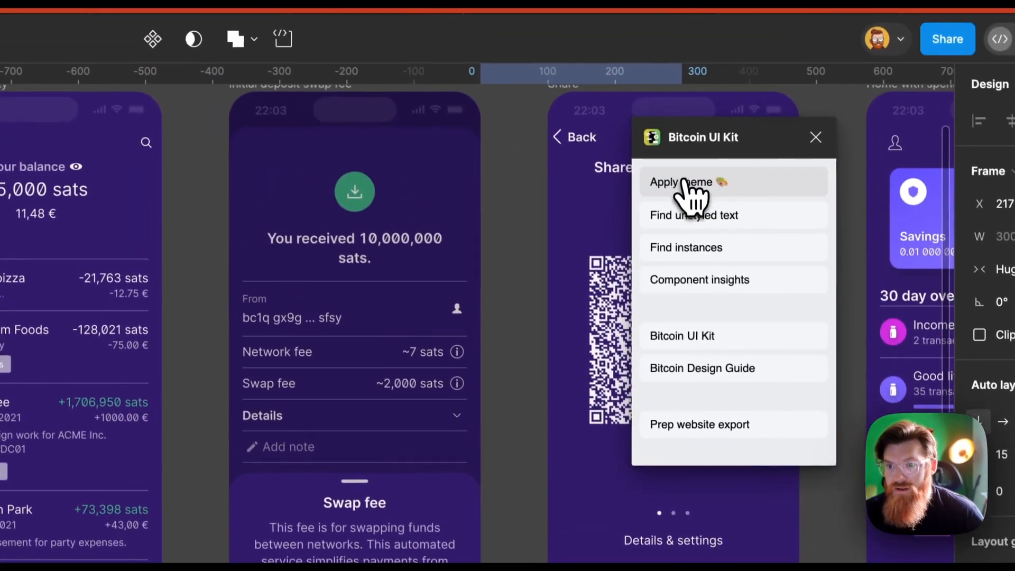
left_click(677, 86)
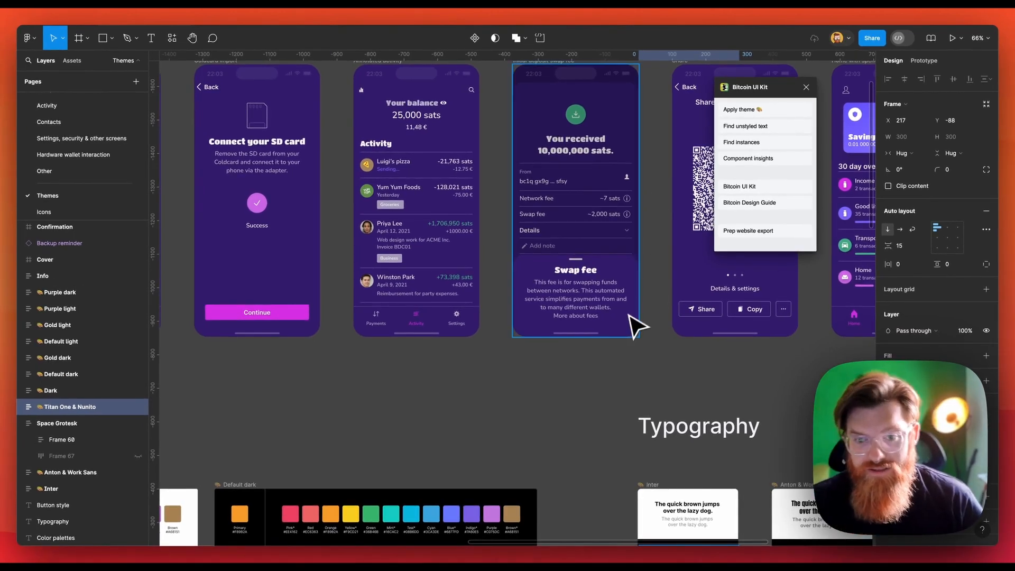
- Select the Purple light palette, expand its layers and unhide the nested Frame 66 containing the color definitions
scroll(629, 318, "down", 4)
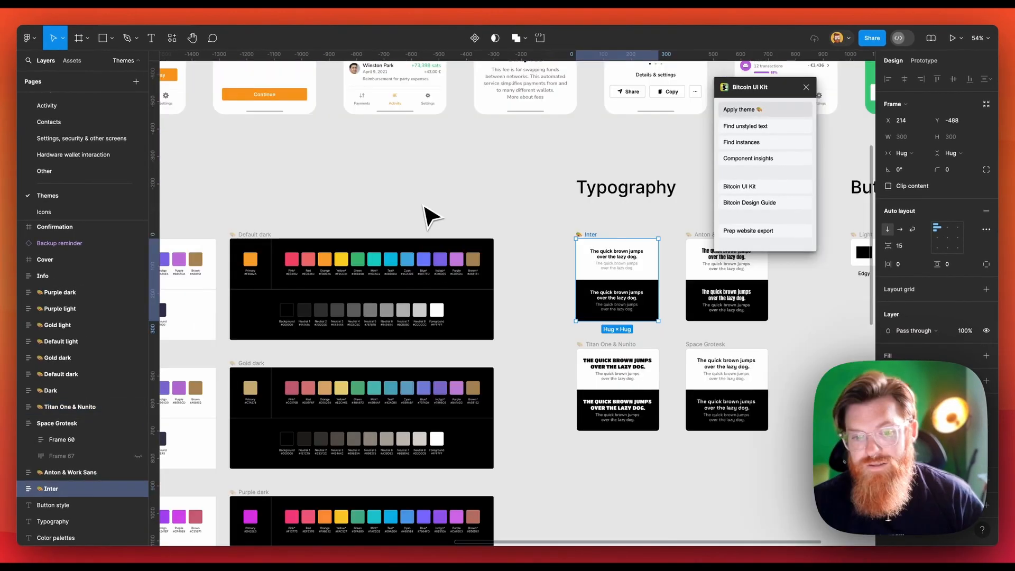
scroll(431, 217, "left", 10)
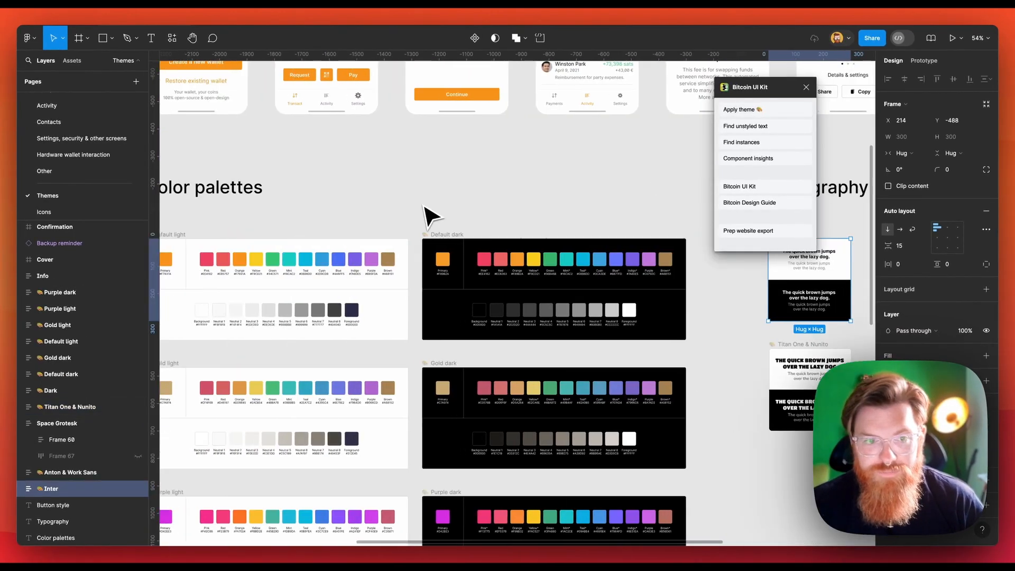
left_click(435, 219)
scroll(437, 159, "down", 5)
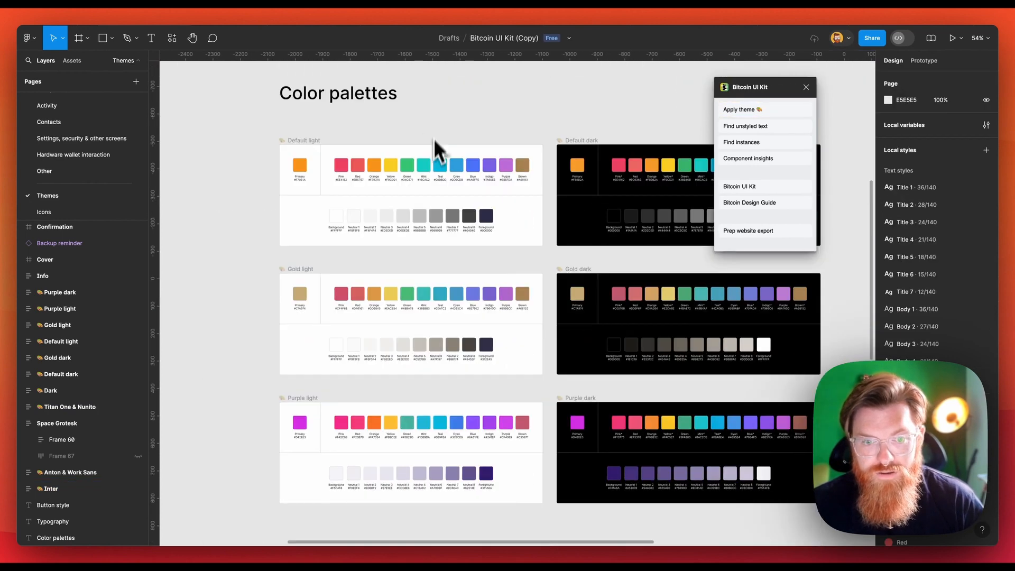
left_click(329, 241)
left_click(333, 245)
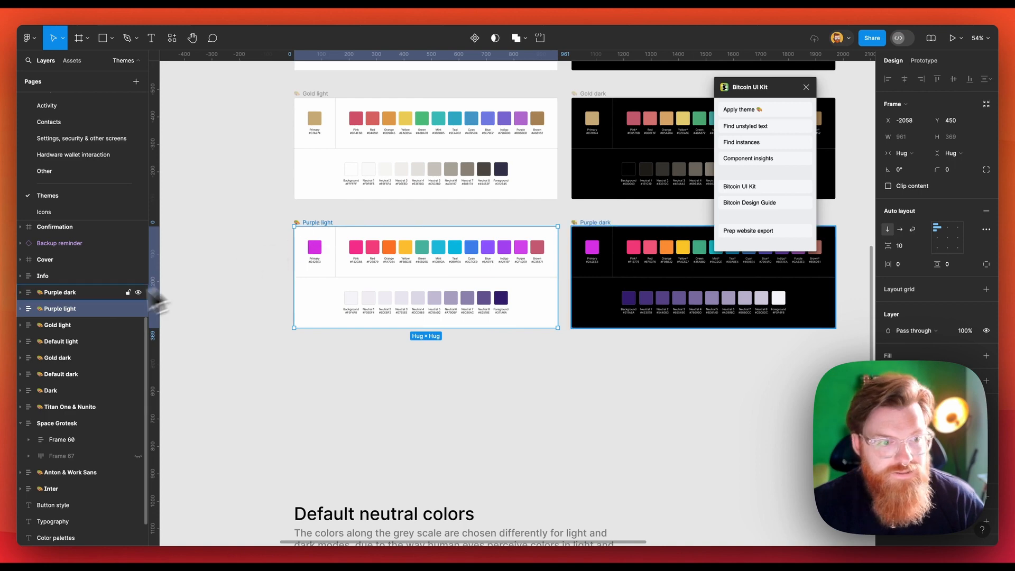
left_click(21, 309)
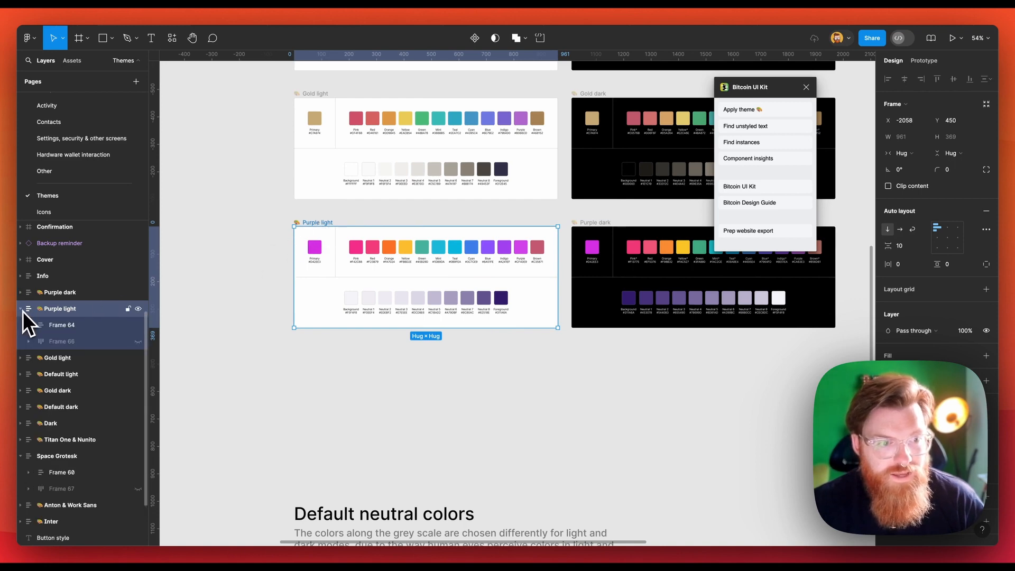
left_click(108, 342)
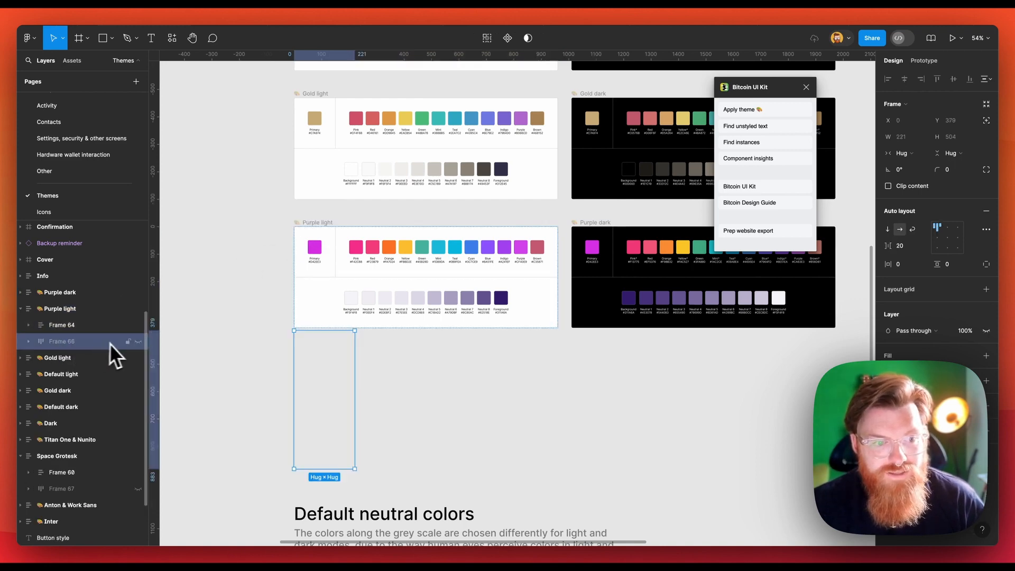
left_click(138, 342)
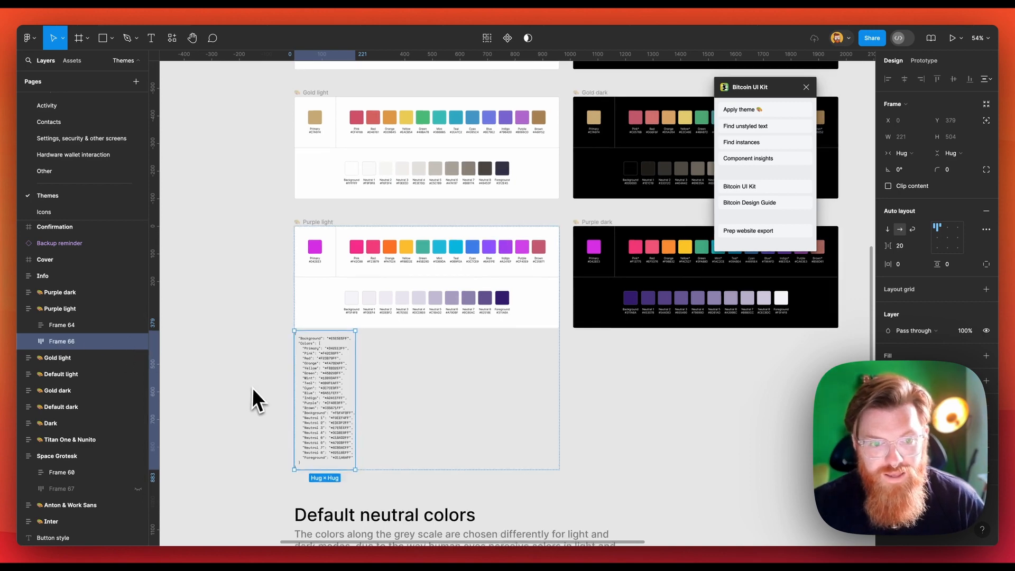
- Examine the JSON color definitions text beneath the Purple light palette, leaving it unedited
scroll(253, 388, "up", 3)
scroll(255, 388, "down", 3)
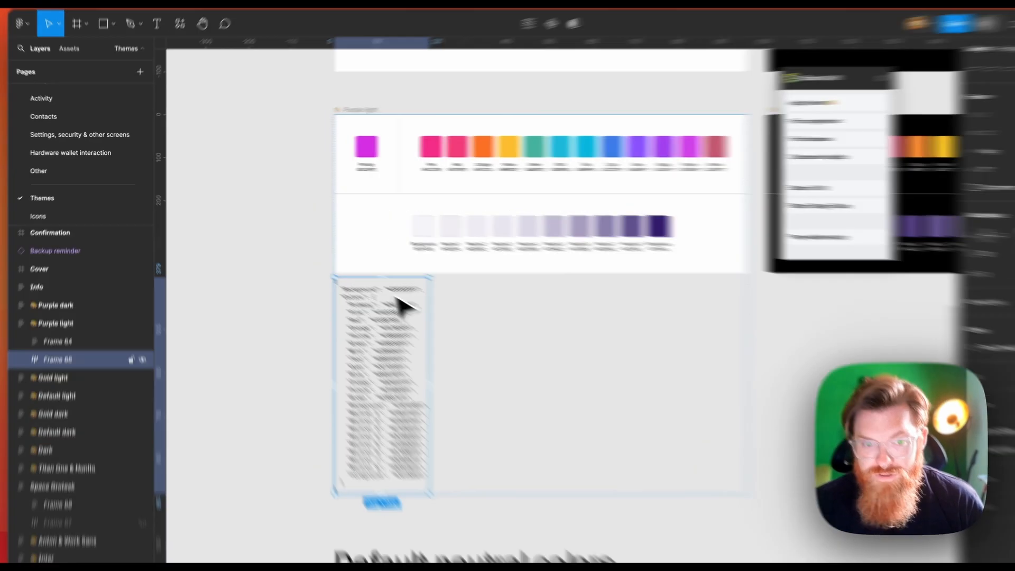
double_click(365, 294)
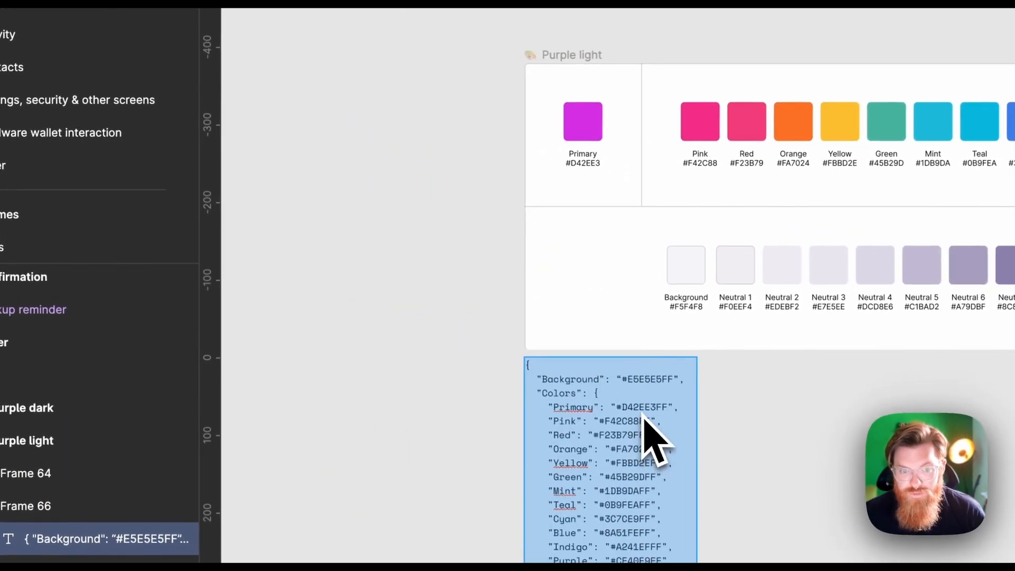
key("Escape")
left_click(465, 444)
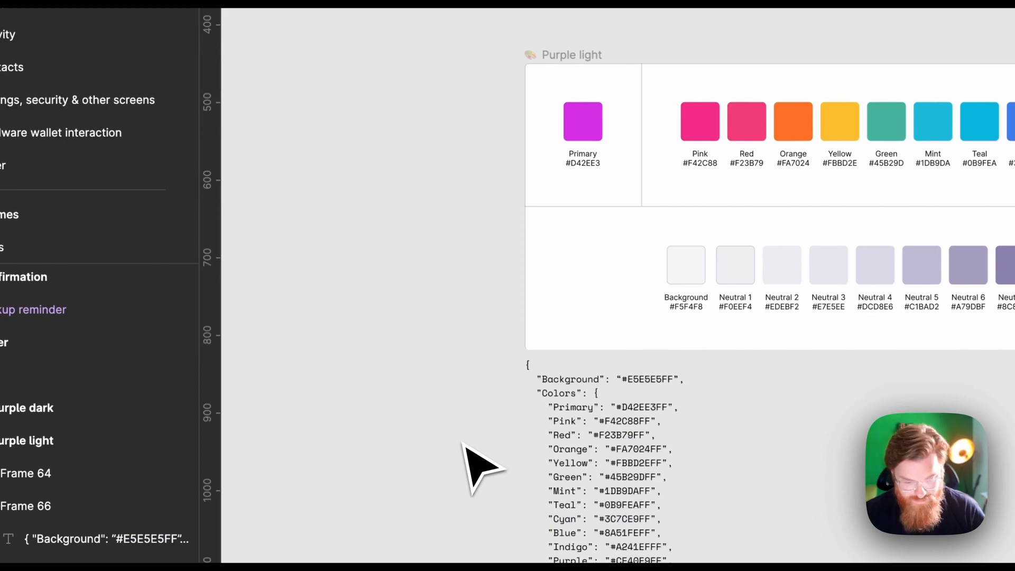
- Draw a small rectangle beside the JSON text and fill it with bright green 42FF00
key("r")
left_click_drag(375, 397, 451, 462)
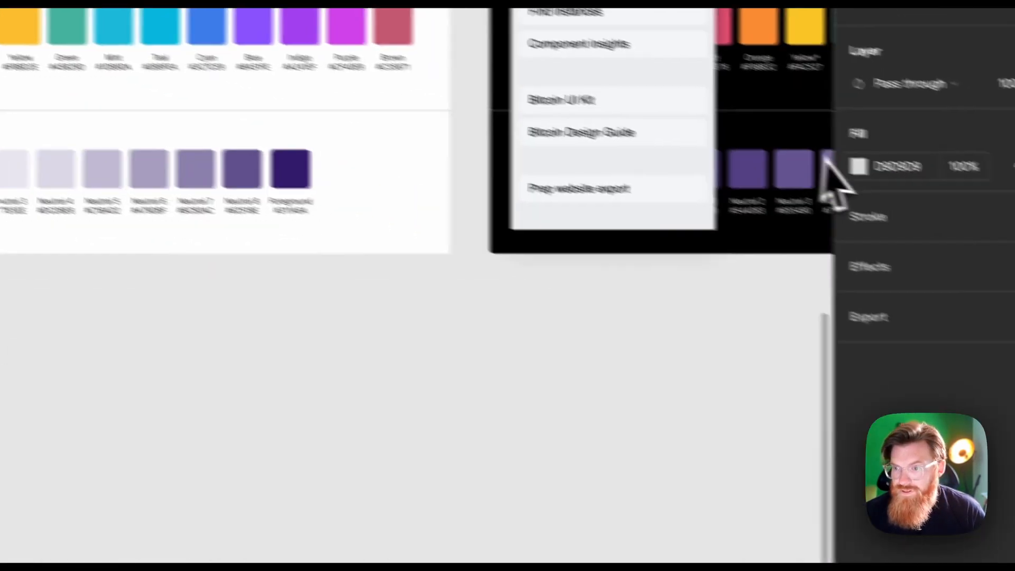
left_click(782, 141)
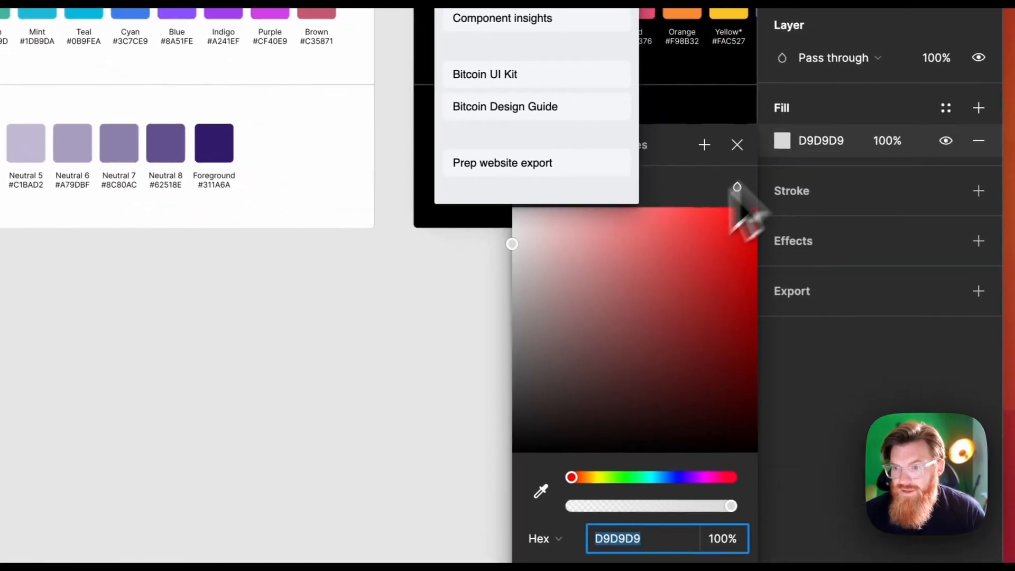
left_click(616, 477)
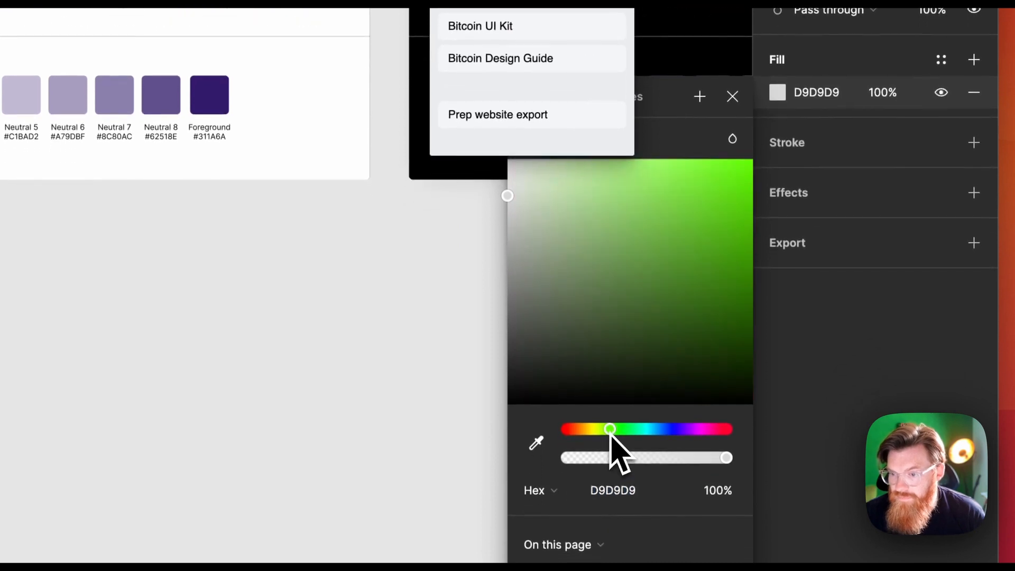
left_click_drag(746, 222, 778, 164)
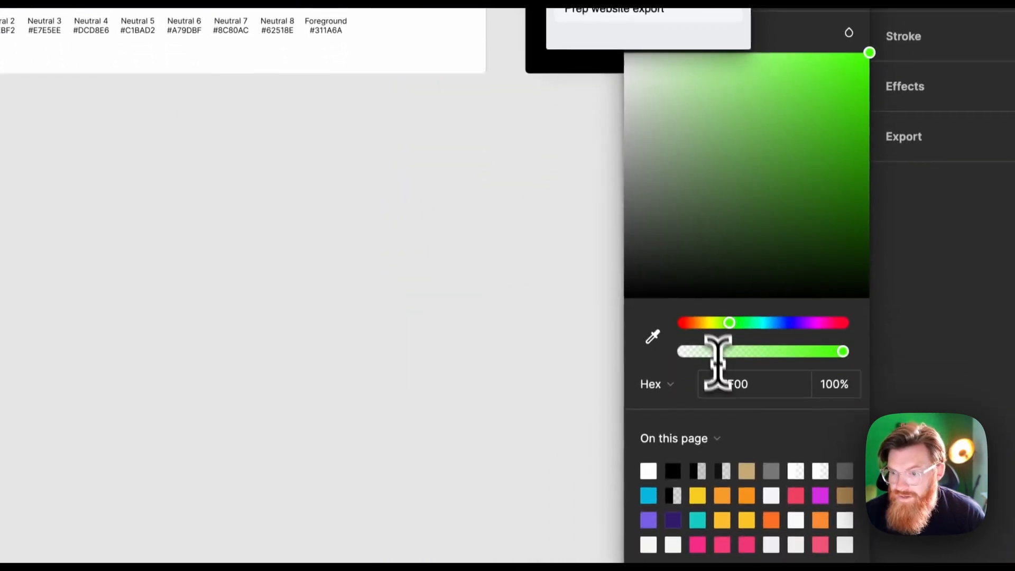
- Copy the rectangle's hex color and set the Primary value in the Purple light JSON to #42FF00FF
left_click(722, 384)
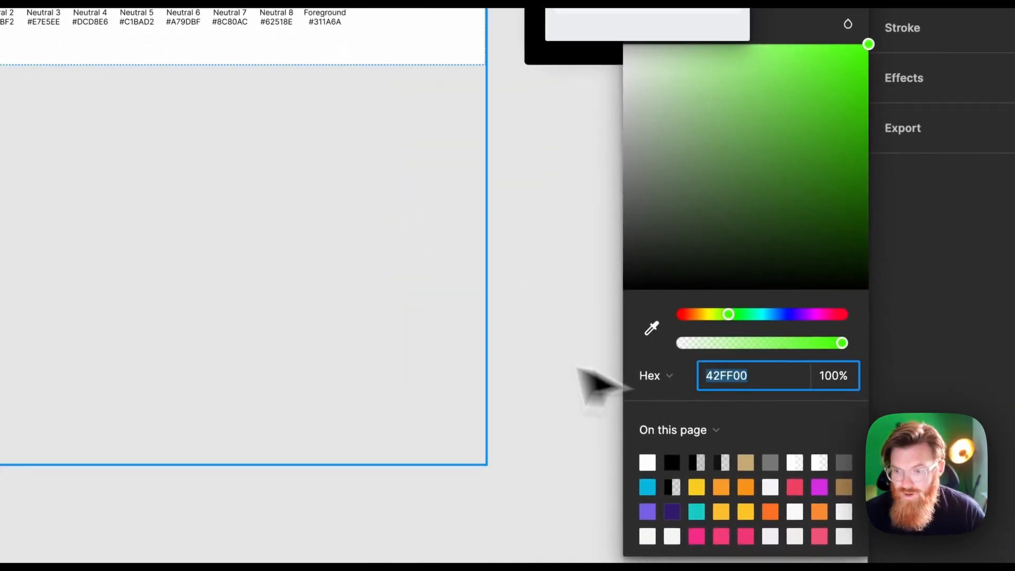
left_click(285, 315)
double_click(336, 204)
double_click(340, 202)
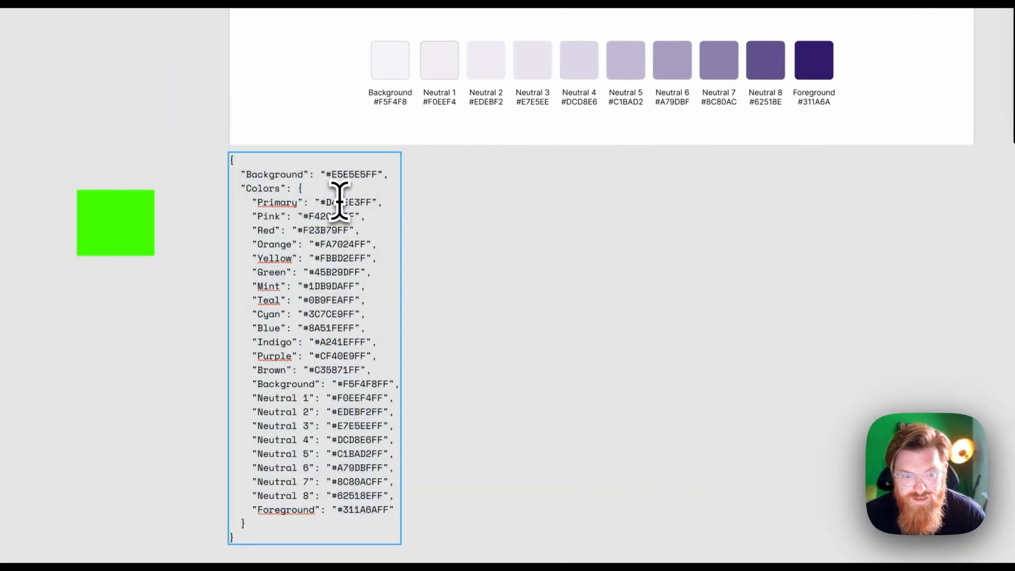
double_click(341, 202)
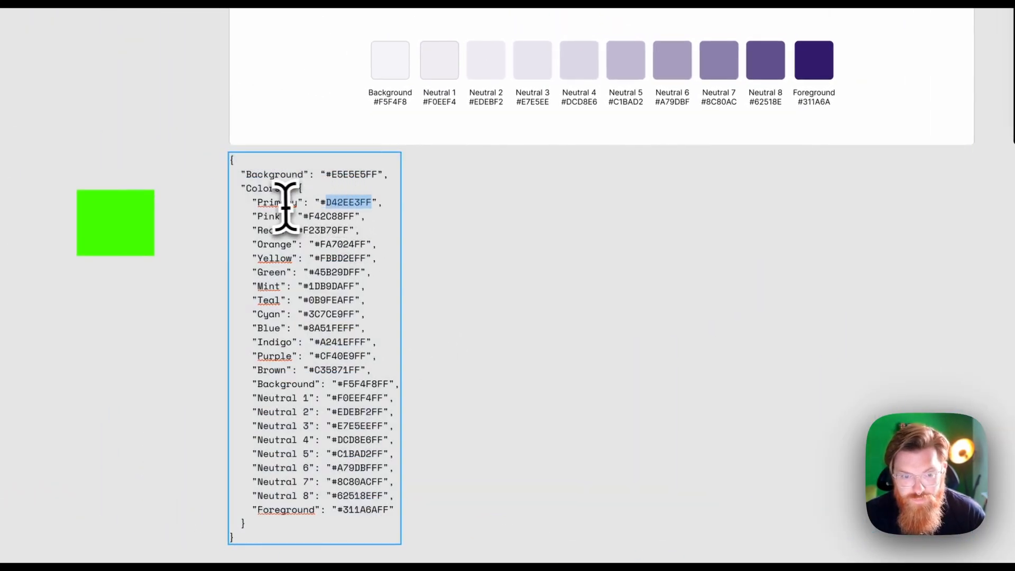
left_click(353, 204)
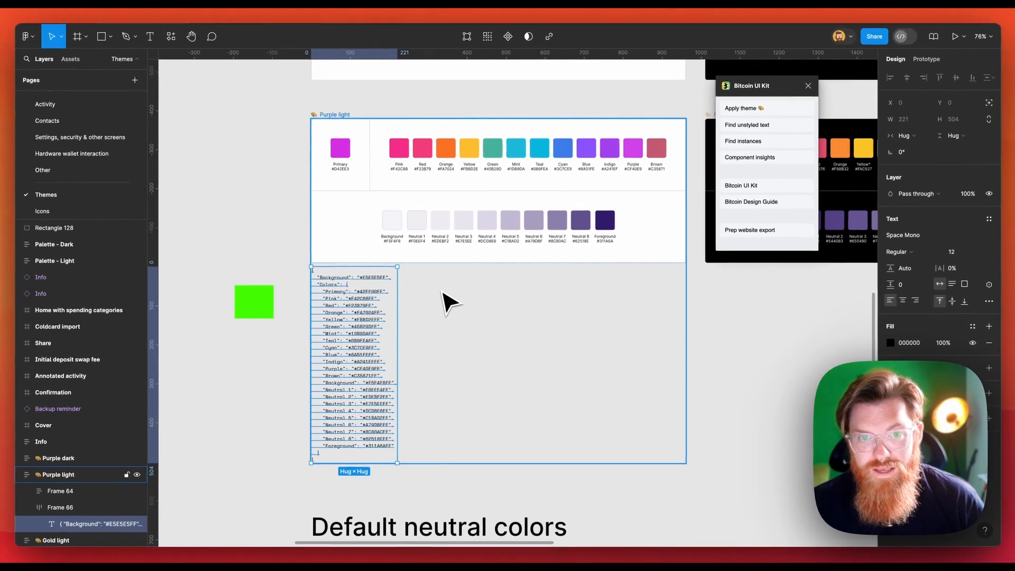
- Select the edited Purple light palette and apply it as the theme to the sample screens
left_click(349, 119)
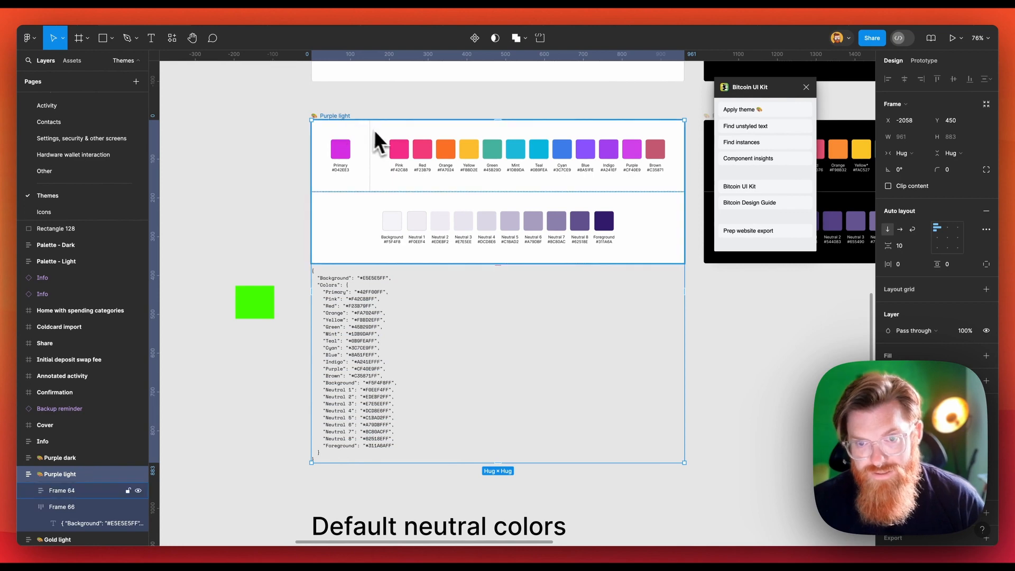
scroll(373, 129, "down", 3)
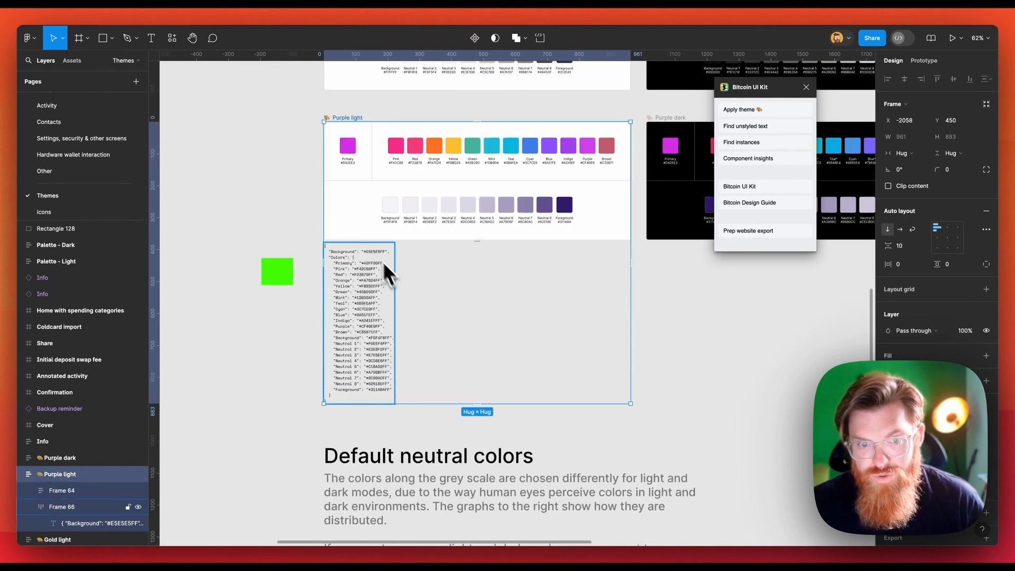
scroll(391, 299, "up", 4)
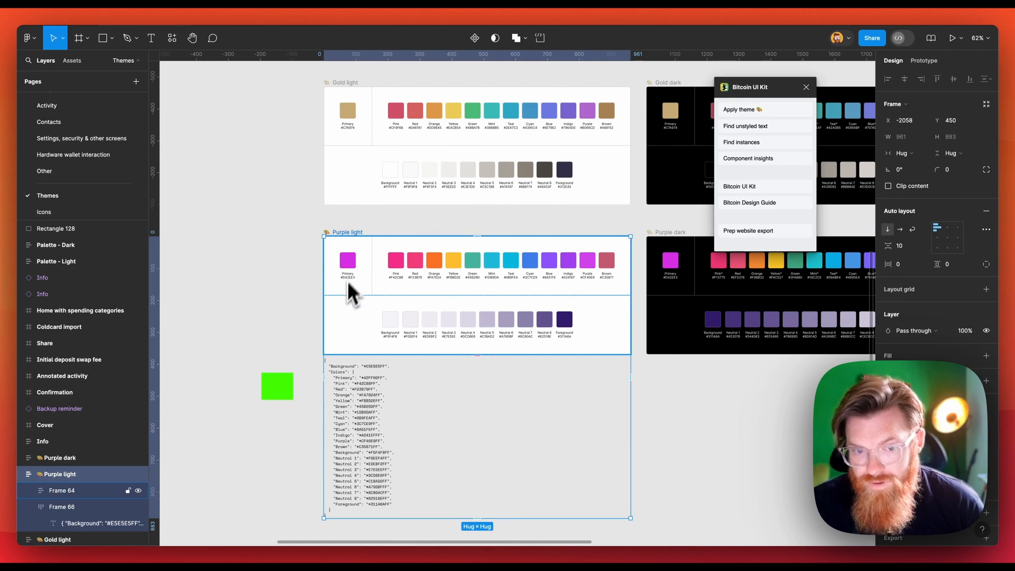
scroll(432, 330, "down", 5)
left_click_drag(328, 234, 257, 382)
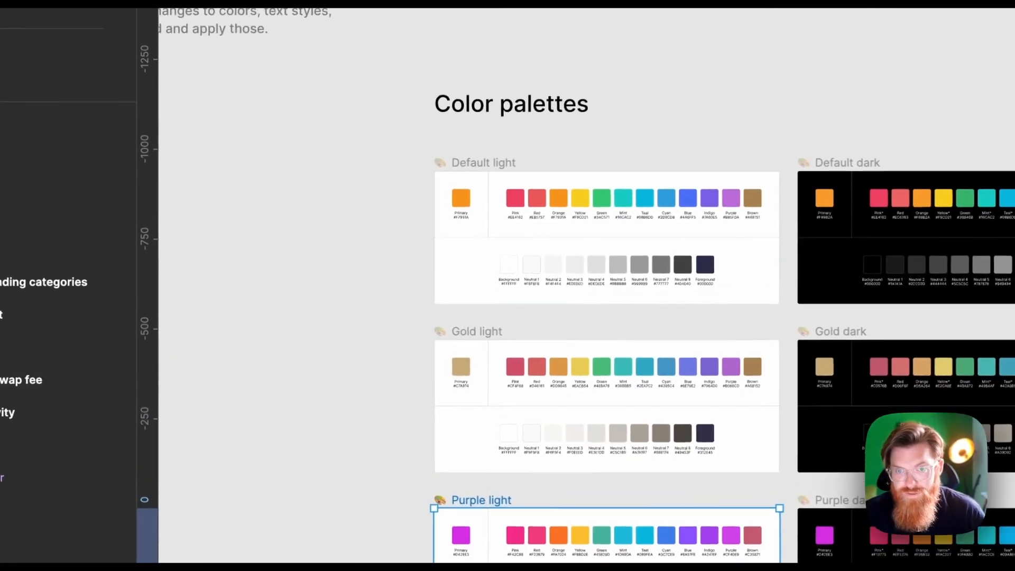
left_click_drag(360, 344, 328, 332)
scroll(339, 216, "down", 2)
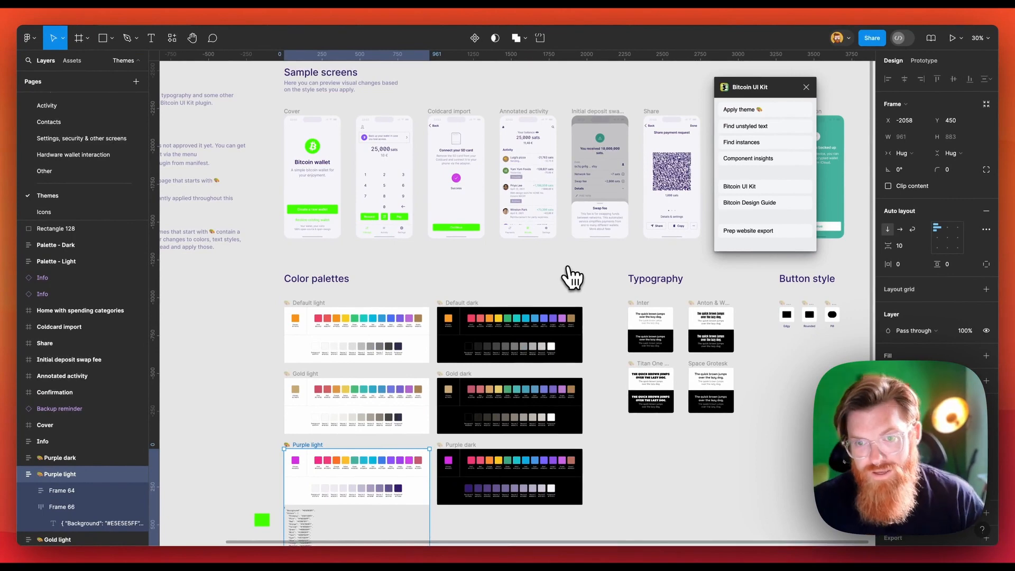
- Open the JSON color text beneath the Purple light palette, select its entire contents, and leave editing with the text layer selected
scroll(517, 275, "down", 3)
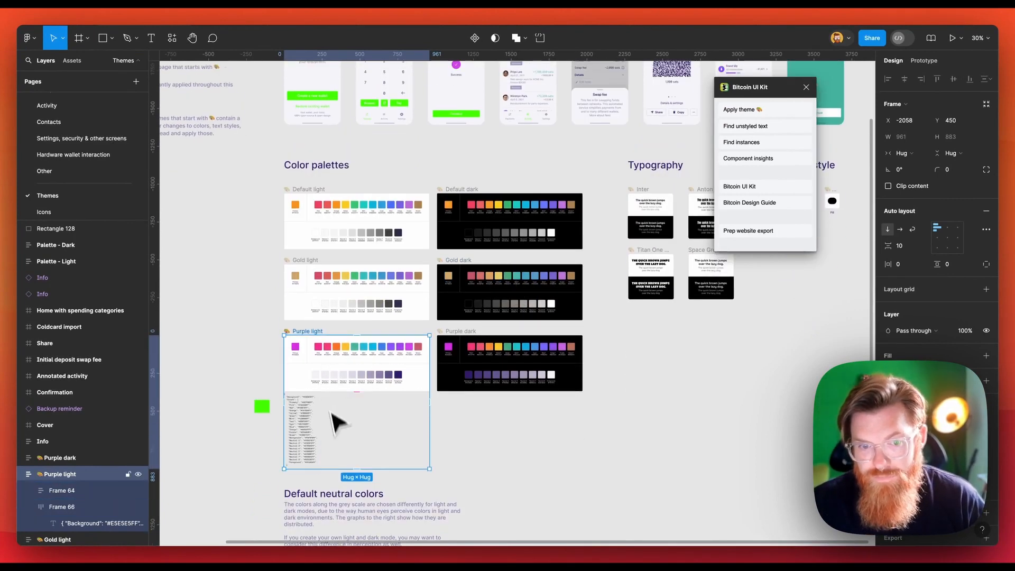
scroll(299, 438, "up", 5)
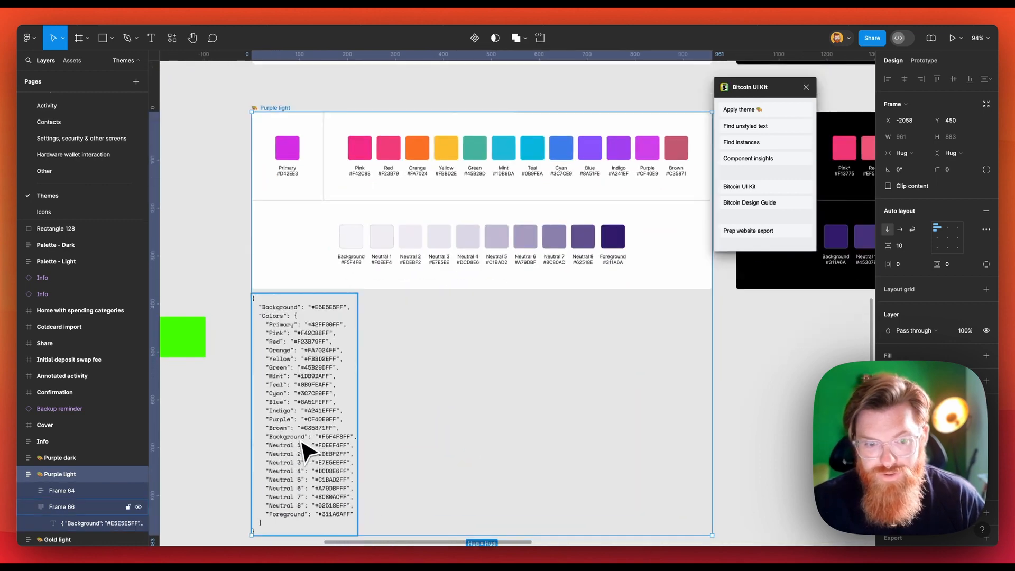
left_click_drag(244, 437, 233, 417)
scroll(233, 418, "down", 4)
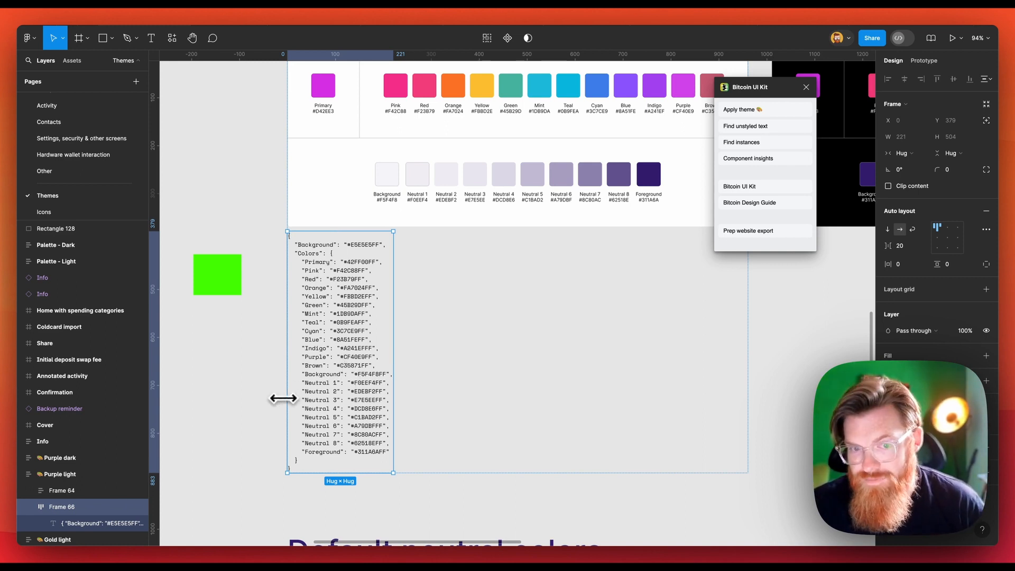
left_click(267, 410)
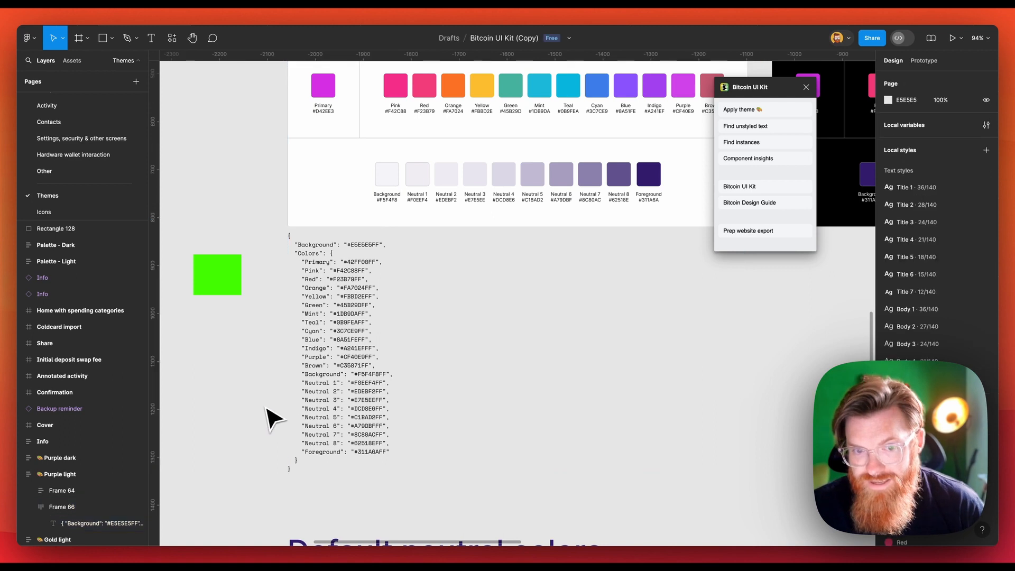
scroll(267, 410, "down", 2)
left_click(324, 376)
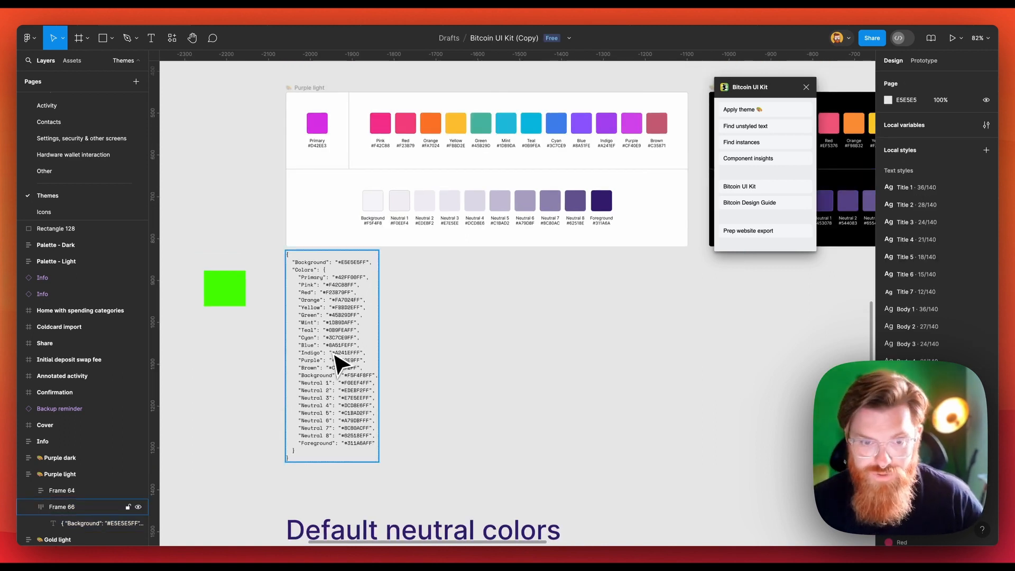
left_click(334, 347)
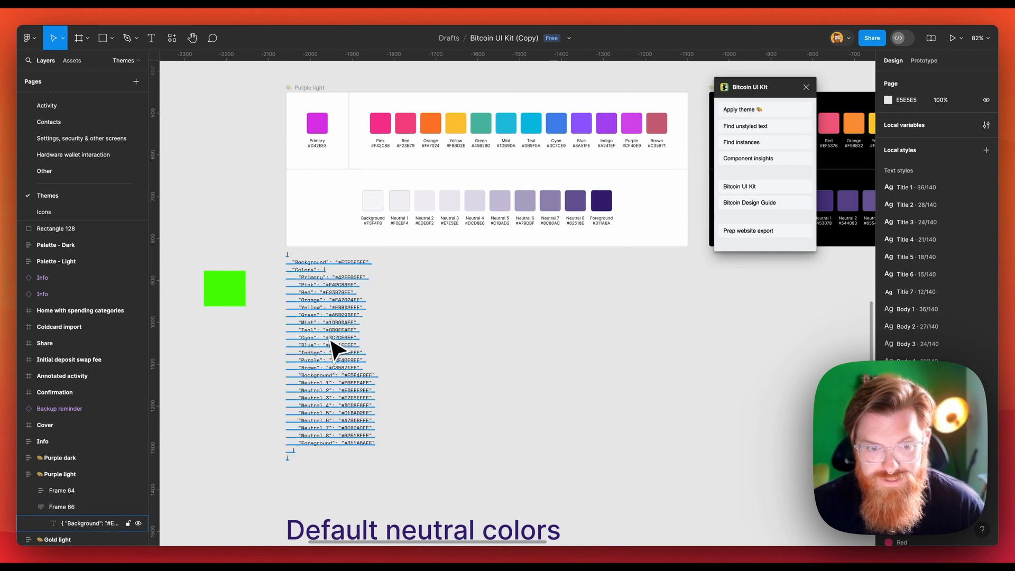
double_click(334, 347)
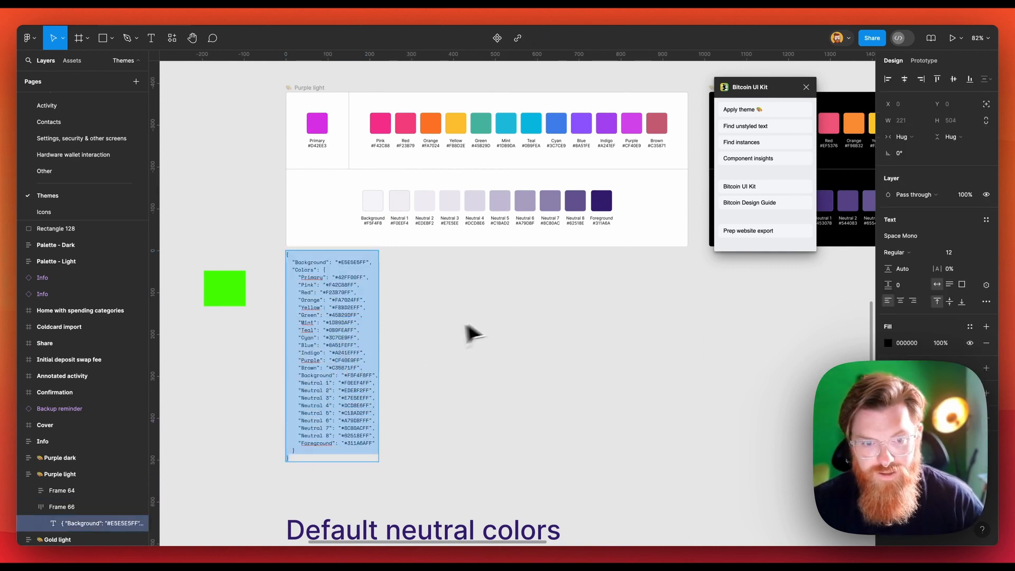
key("Escape")
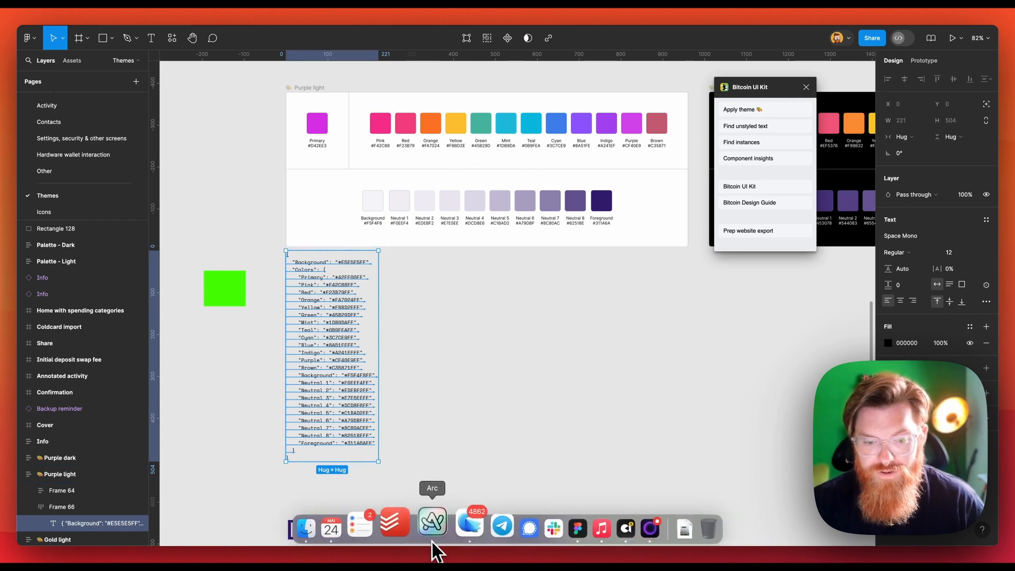
- Switch to Arc and open the "Adjust Colors, Add Neutrals" ChatGPT conversation to read its palette prompt
left_click(430, 534)
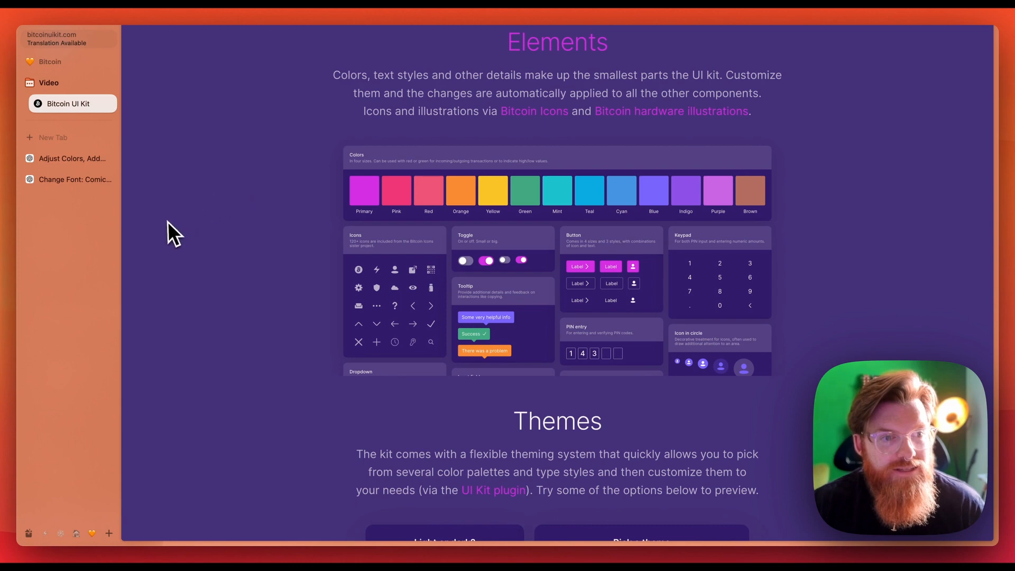
left_click(61, 158)
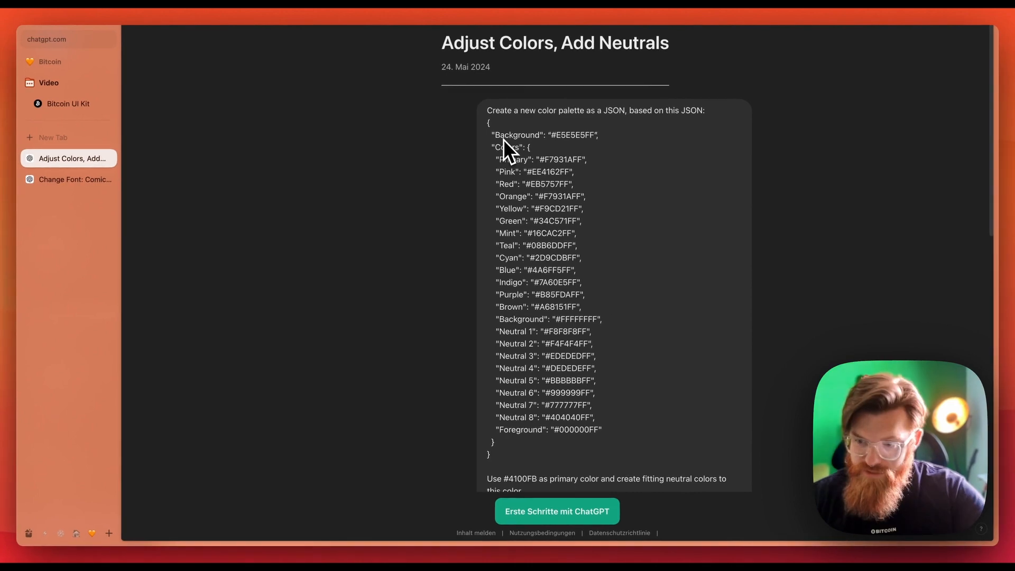
scroll(504, 132, "down", 5)
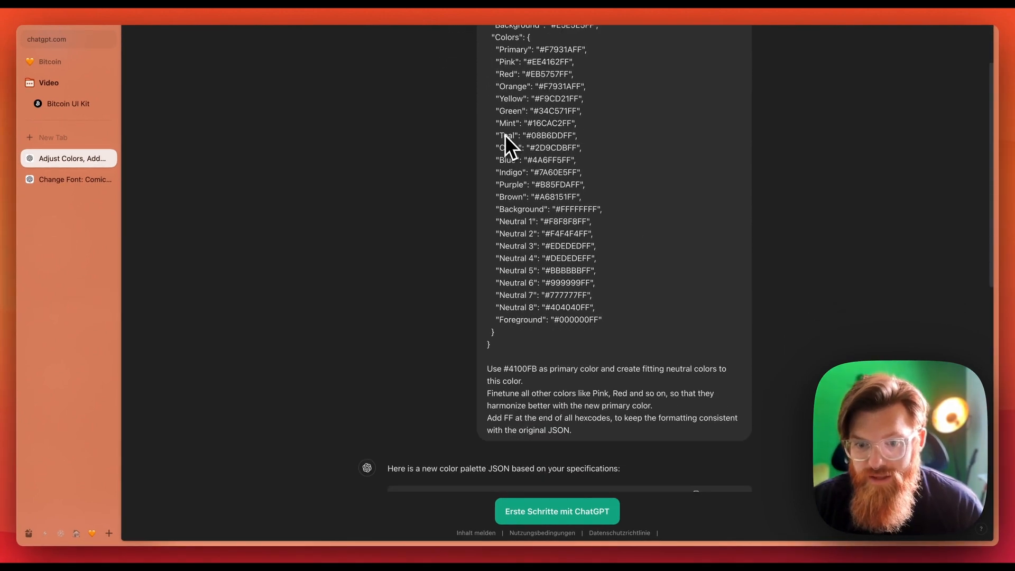
scroll(505, 135, "down", 2)
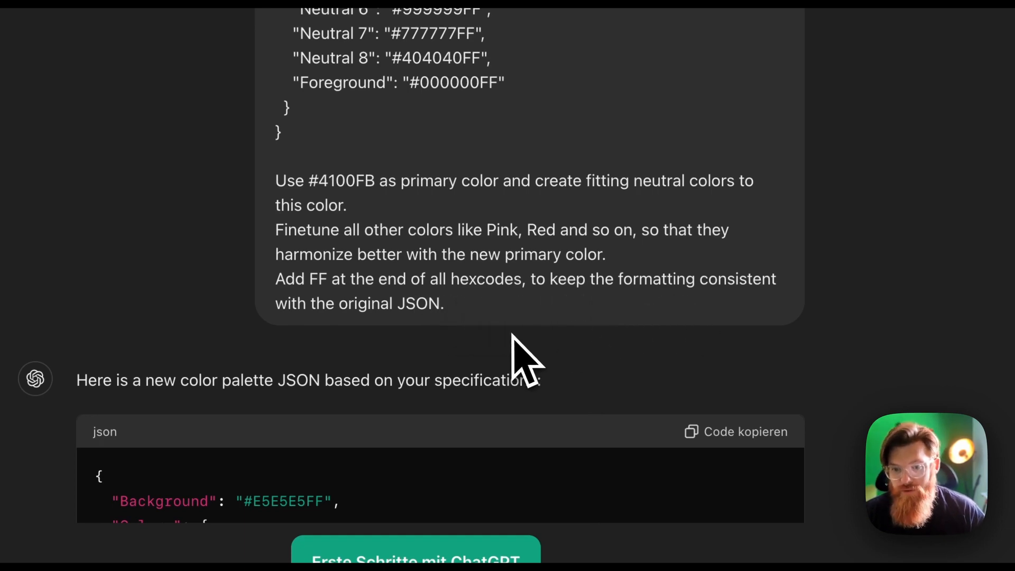
- Review the new color palette JSON in ChatGPT's reply and copy the whole code block
scroll(521, 333, "down", 3)
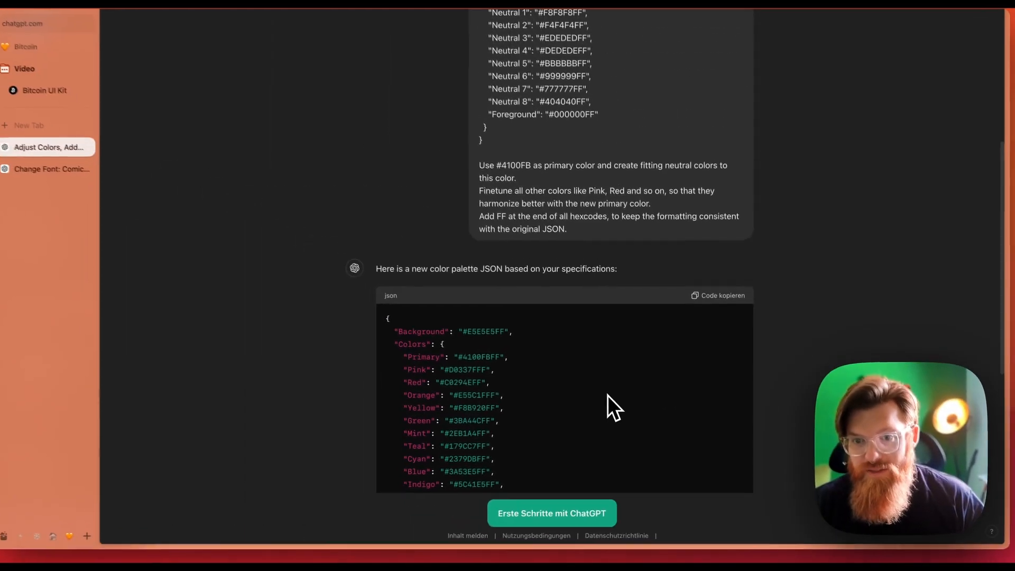
scroll(522, 337, "down", 3)
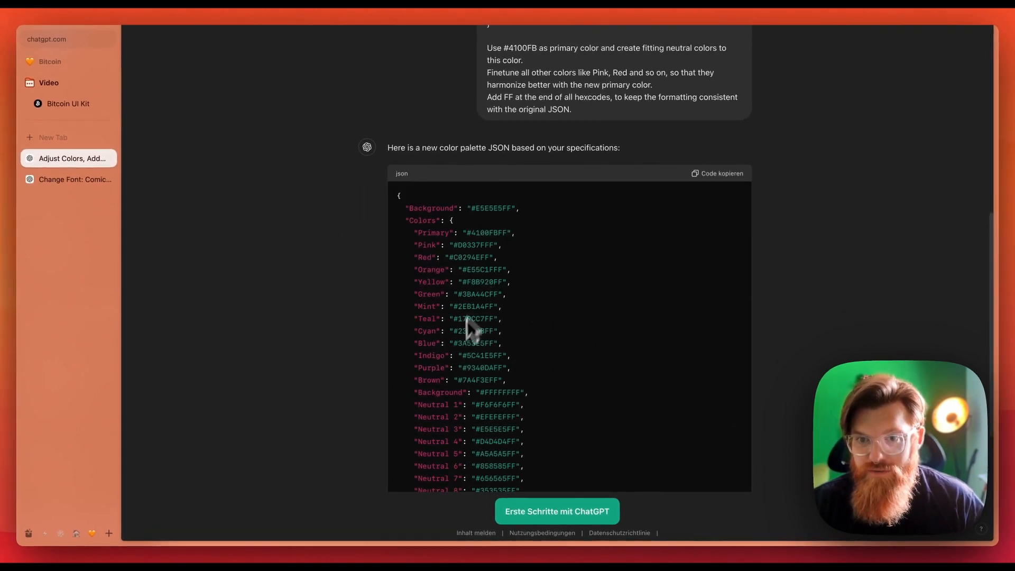
scroll(467, 328, "down", 3)
scroll(462, 358, "down", 1)
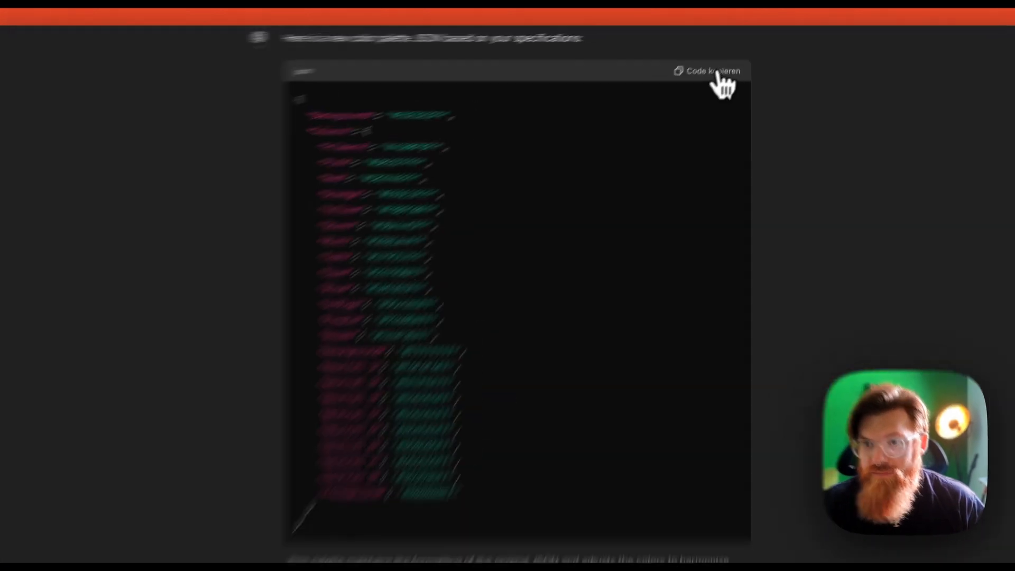
left_click(717, 60)
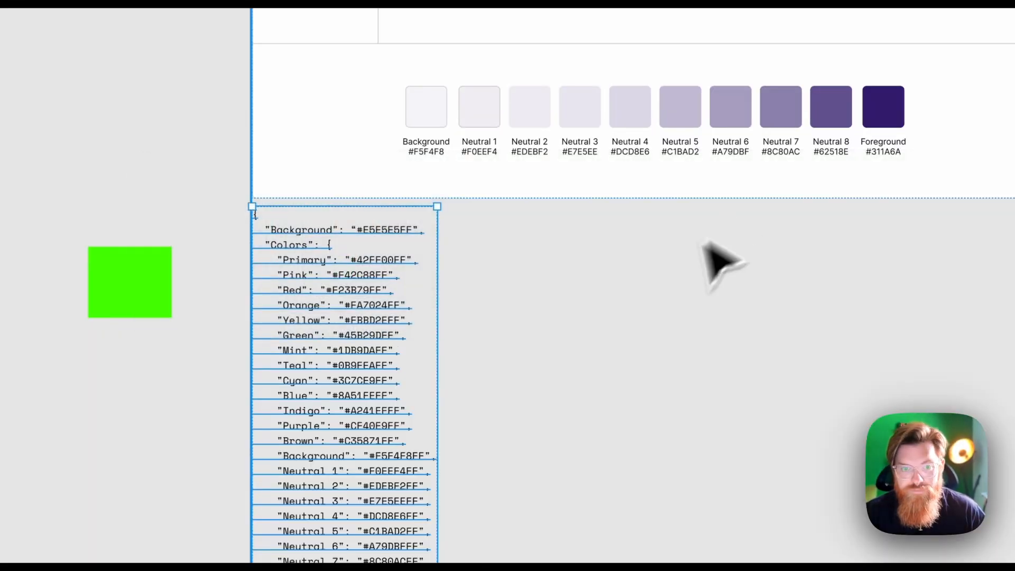
- Switch back to Figma and replace the Purple light palette's entire JSON text with the copied ChatGPT palette
double_click(329, 373)
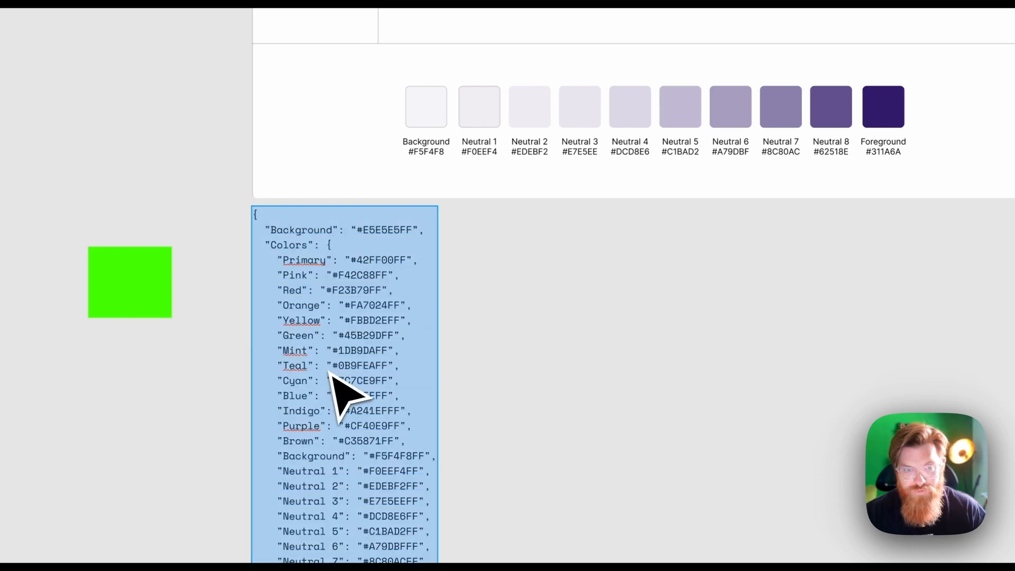
key("ctrl+v")
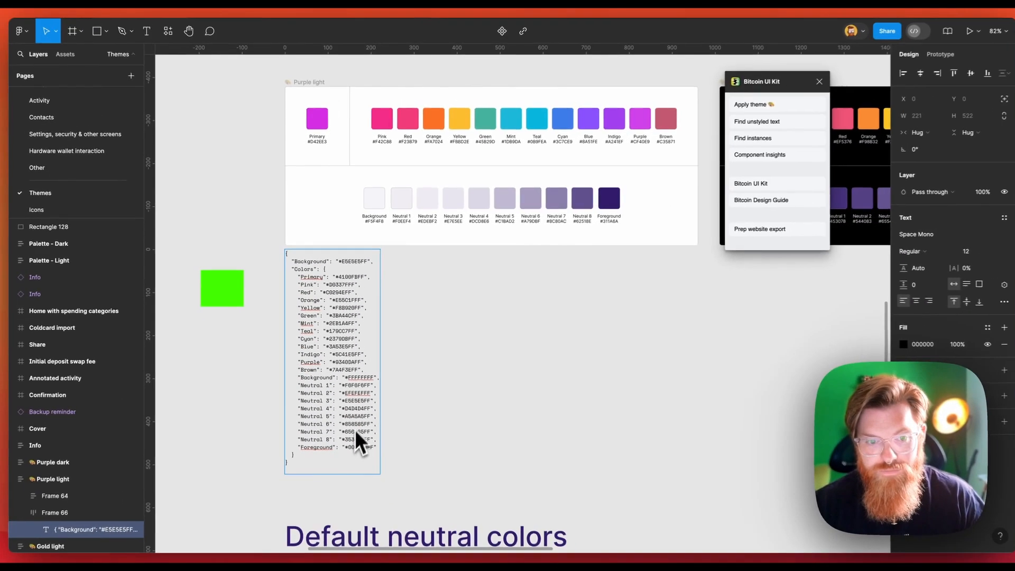
left_click(245, 447)
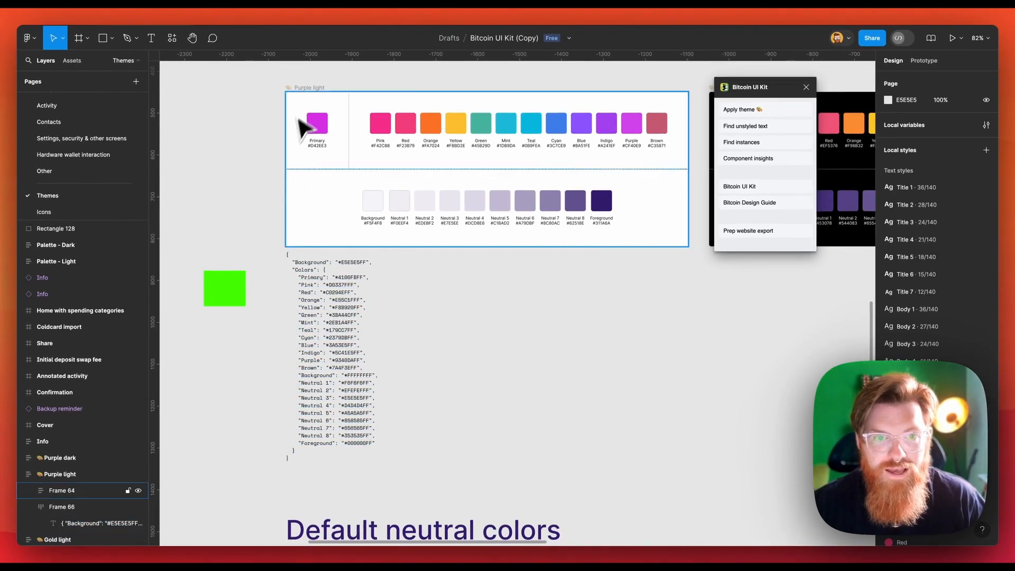
- Select the Purple light palette with the new JSON and apply it as the theme to the sample screens
left_click(313, 89)
scroll(316, 94, "down", 10)
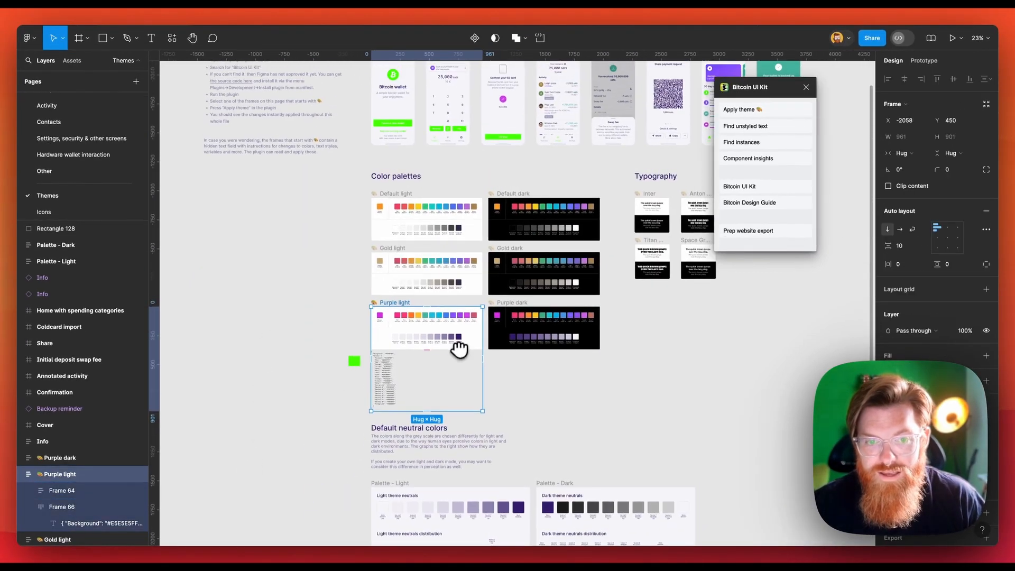
scroll(447, 352, "up", 3)
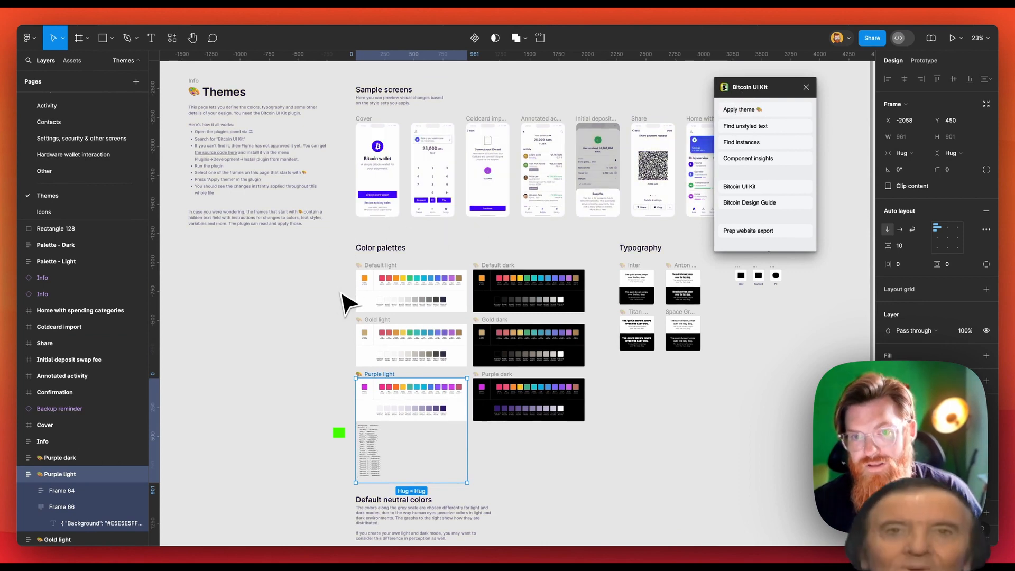
scroll(473, 187, "up", 5)
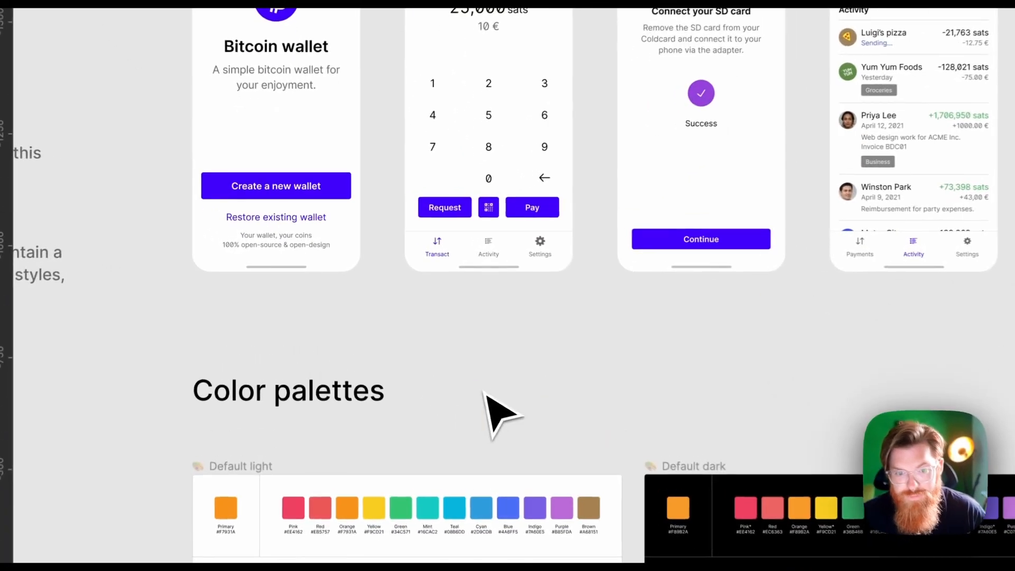
- Examine the color palettes, the local color styles and the recolored sample screens from Cover to Annotated activity
scroll(400, 320, "down", 3)
scroll(526, 253, "down", 10)
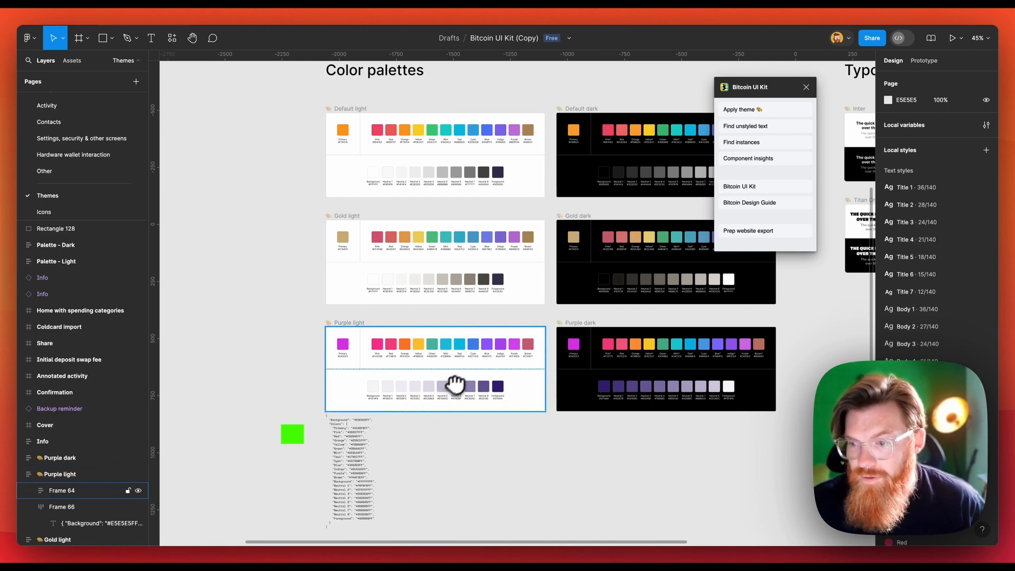
scroll(936, 275, "down", 10)
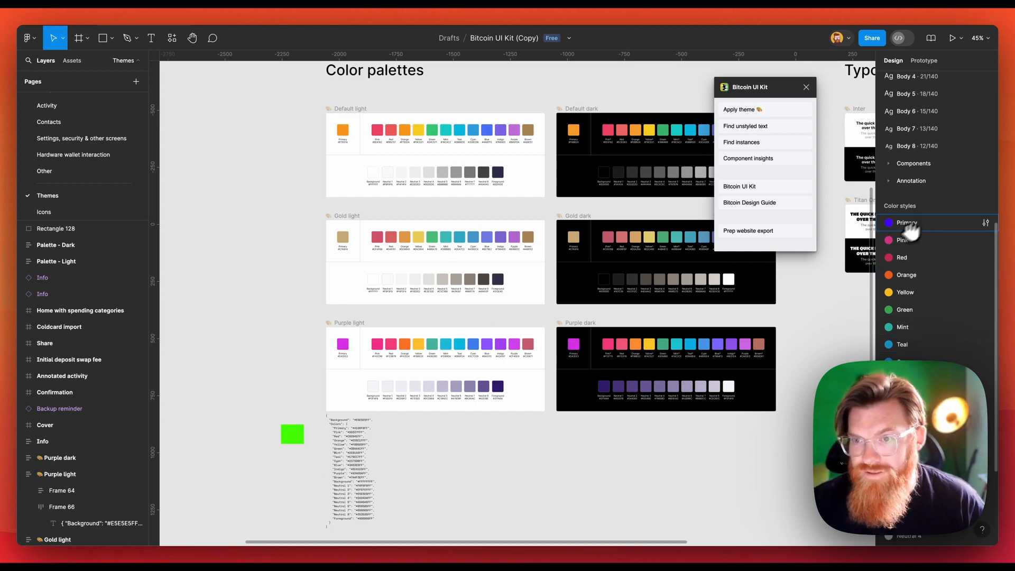
scroll(568, 406, "up", 8)
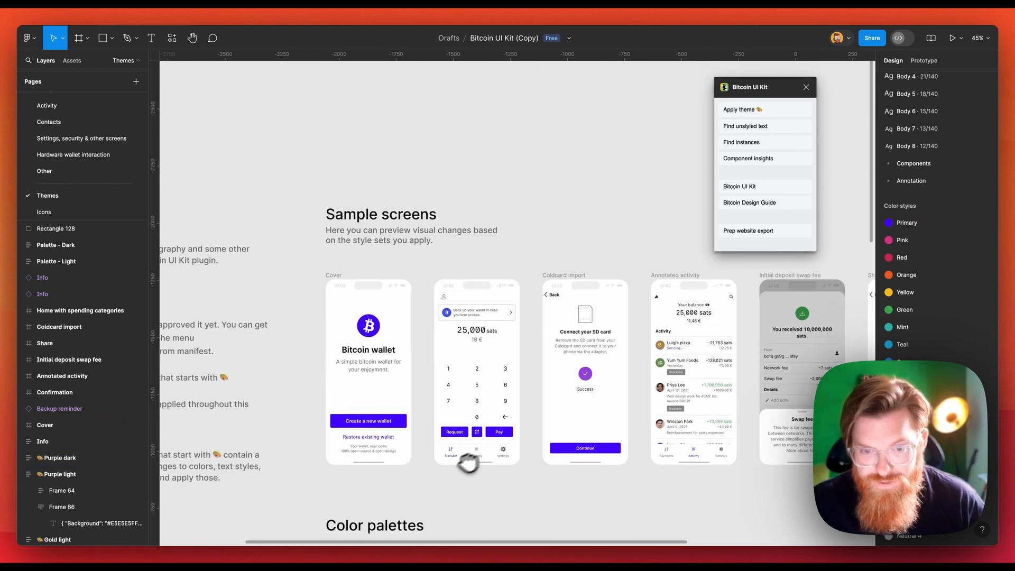
scroll(465, 465, "up", 3)
scroll(439, 275, "down", 3)
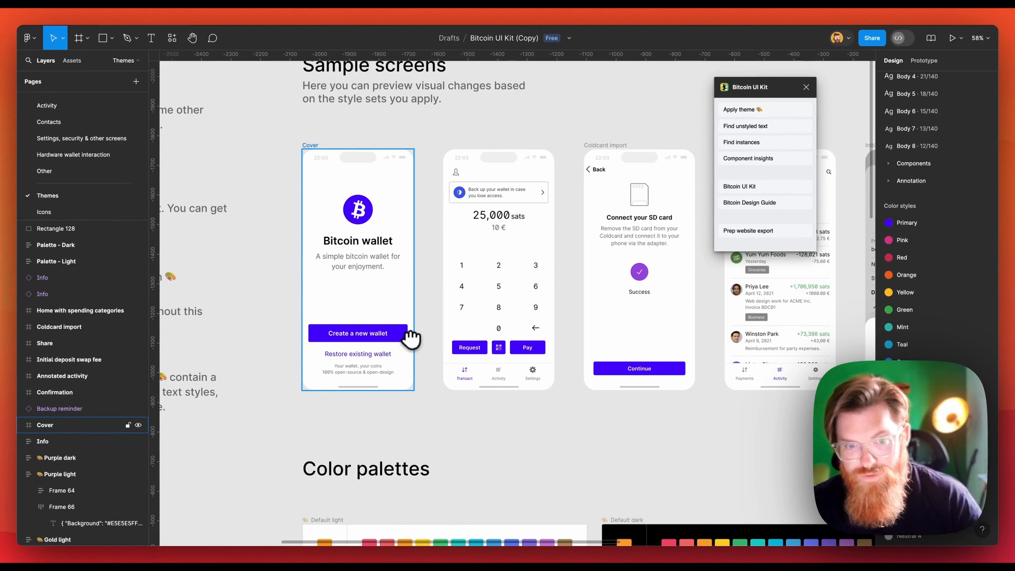
scroll(411, 339, "right", 5)
scroll(411, 338, "right", 2)
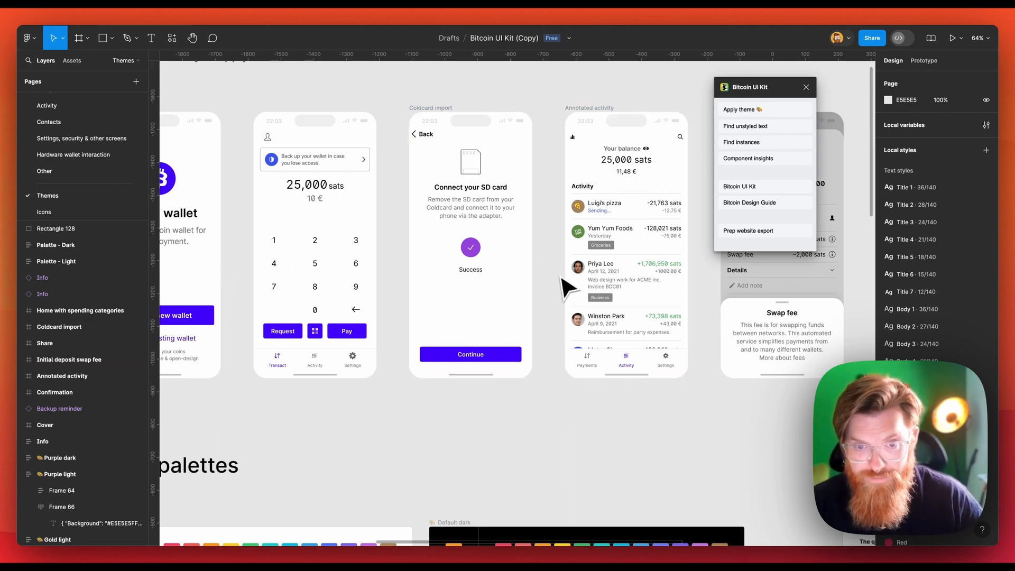
- Undo the last theme application and redo it to compare both color schemes on the sample screens
key("super+shift+z")
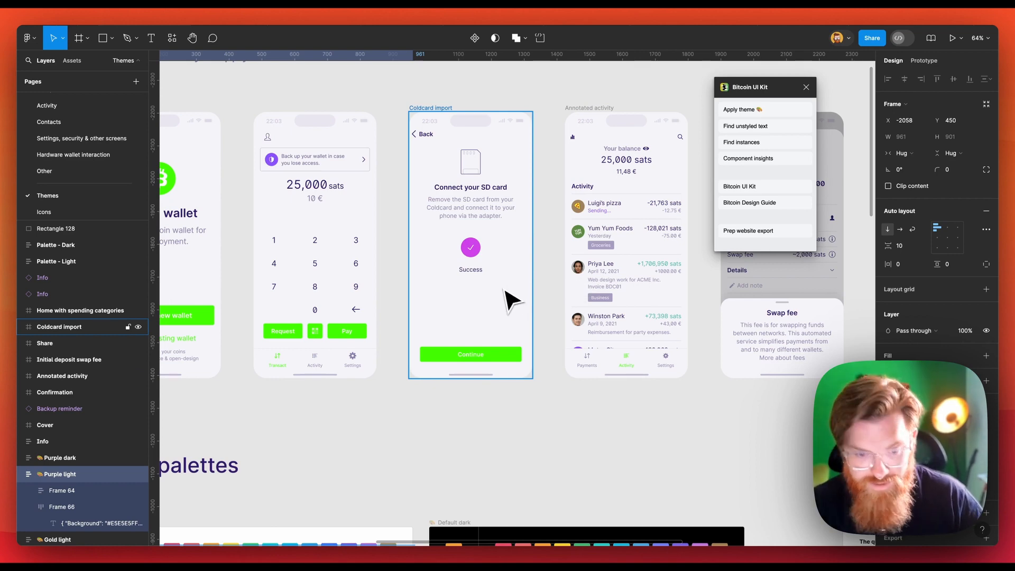
key("Escape")
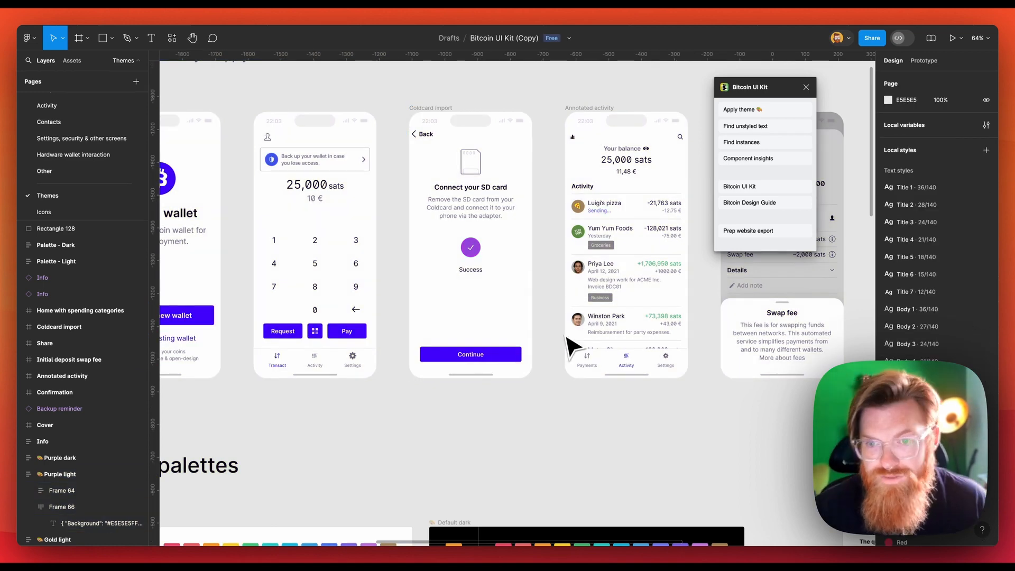
- Select the Space Grotesk typography frame, apply it as the theme, and inspect the fonts on the sample screens
scroll(578, 340, "down", 5)
scroll(579, 334, "down", 3, "ctrl")
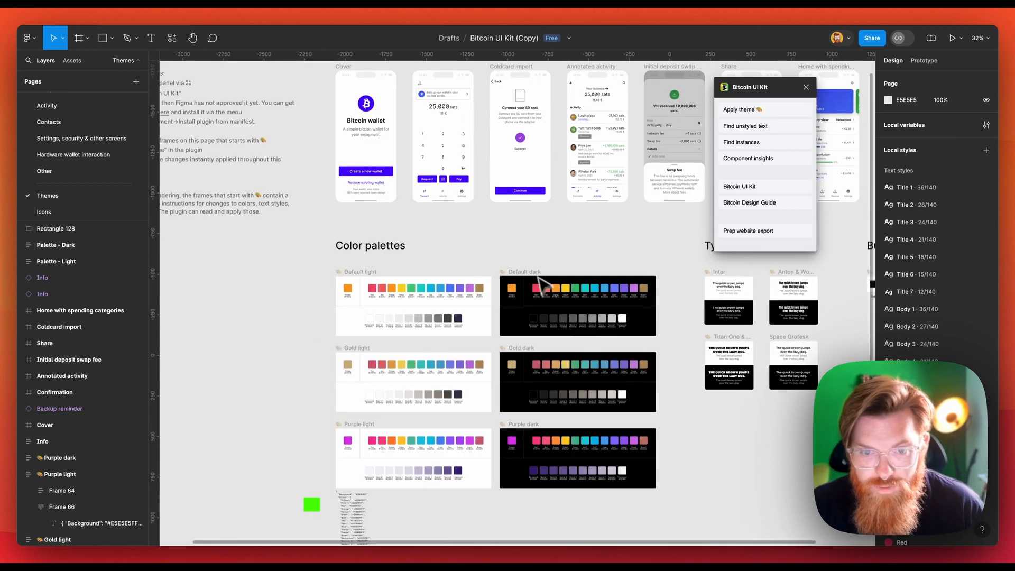
left_click_drag(539, 280, 389, 222)
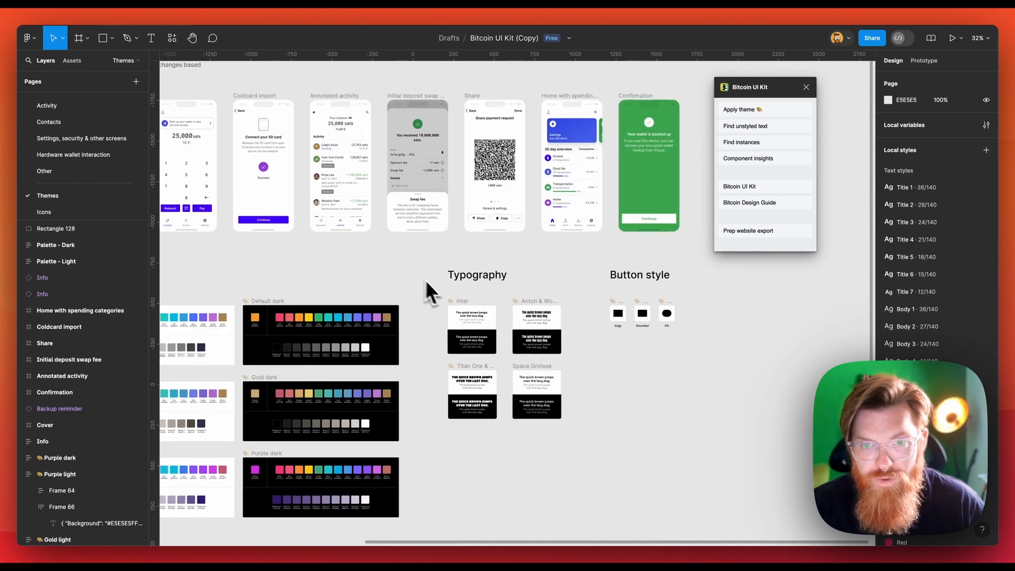
scroll(509, 386, "up", 5, "ctrl")
left_click_drag(484, 395, 410, 370)
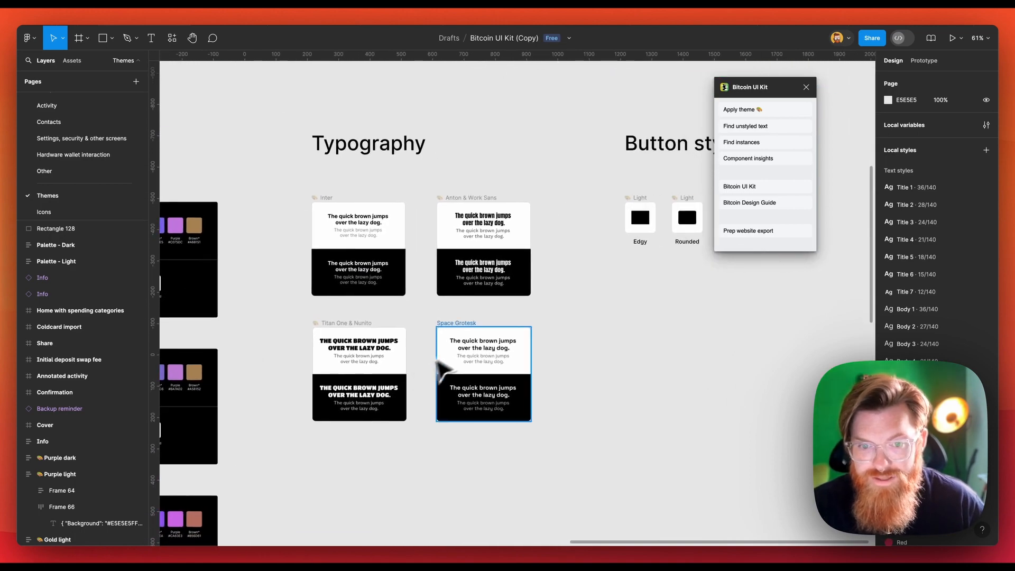
left_click(468, 342)
scroll(529, 336, "up", 4)
scroll(528, 334, "up", 3)
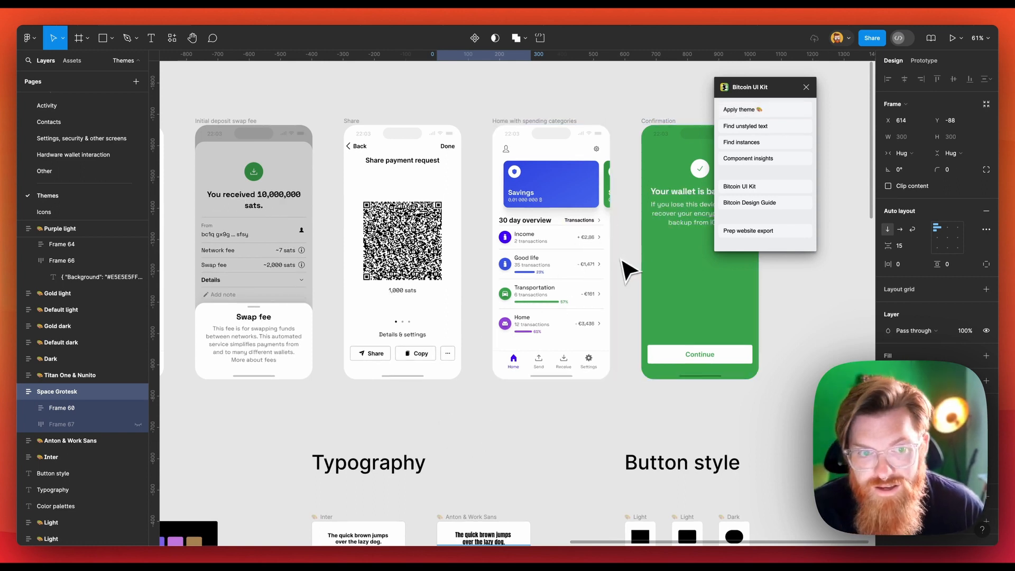
scroll(671, 210, "up", 3)
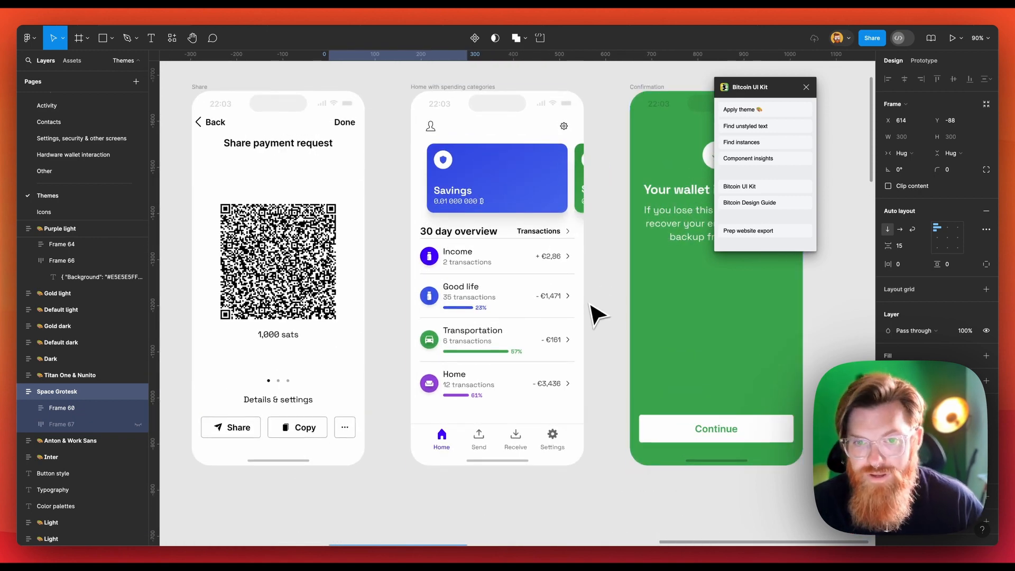
scroll(598, 316, "down", 2)
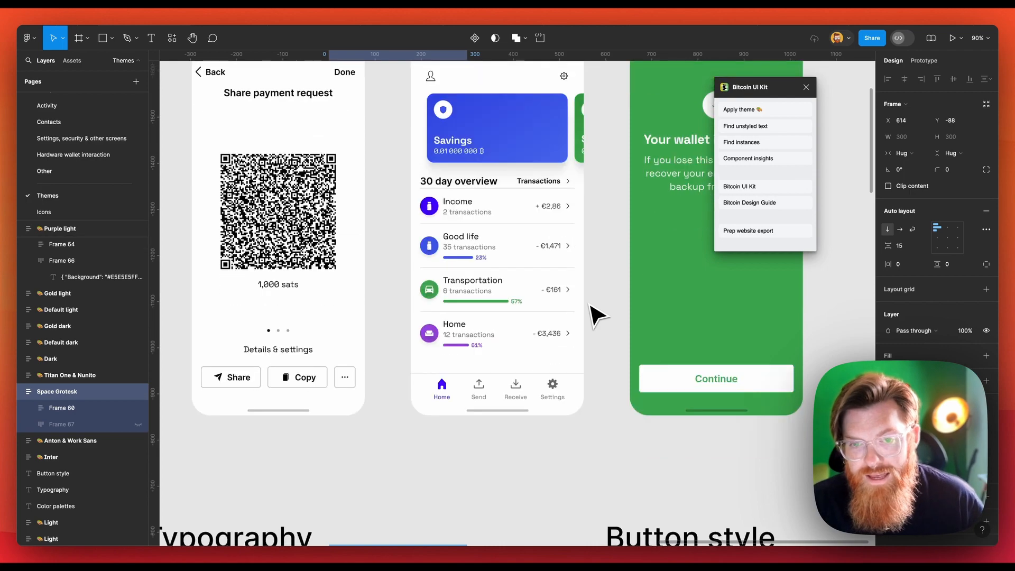
- Duplicate the Space Grotesk typography frame and place the copy directly beneath the original
scroll(594, 312, "down", 6)
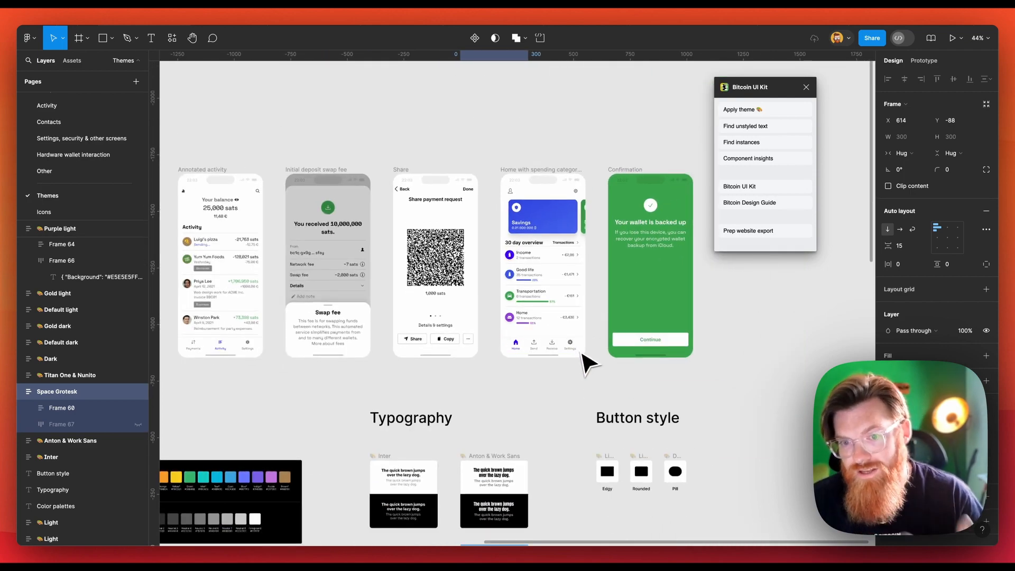
scroll(585, 358, "down", 5)
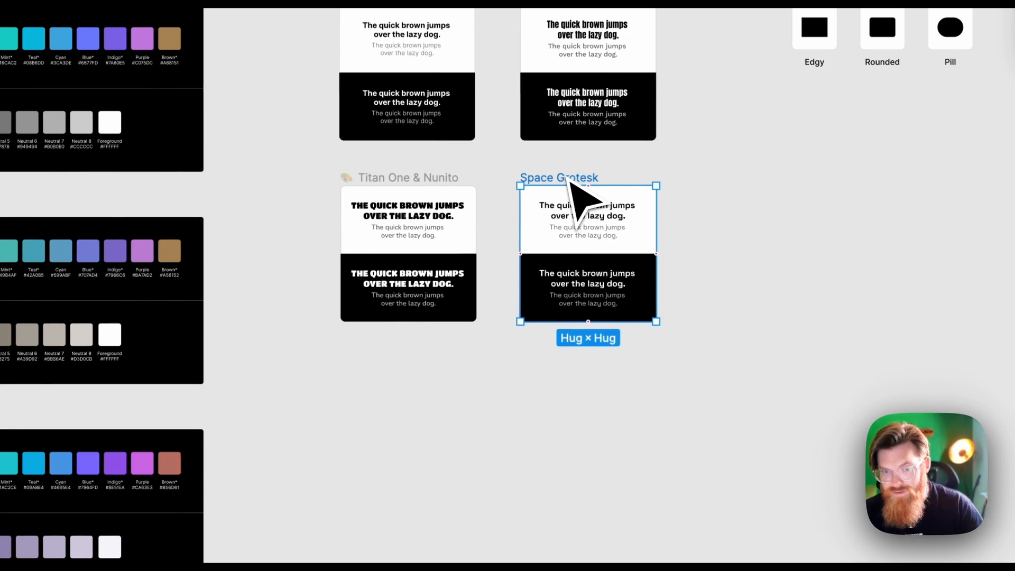
left_click_drag(573, 185, 574, 341)
left_click_drag(698, 347, 717, 183)
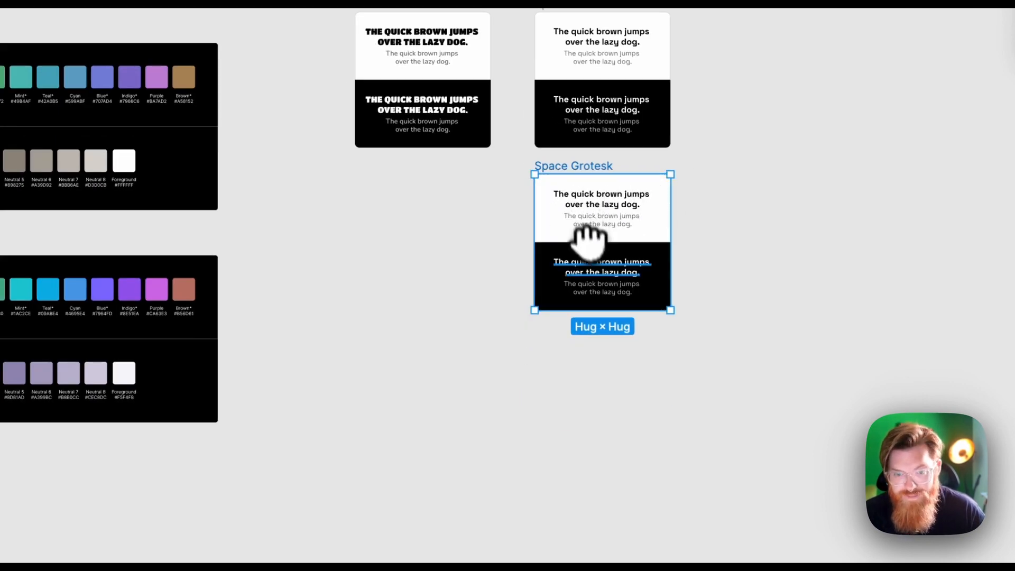
scroll(599, 257, "up", 2)
left_click_drag(401, 257, 442, 261)
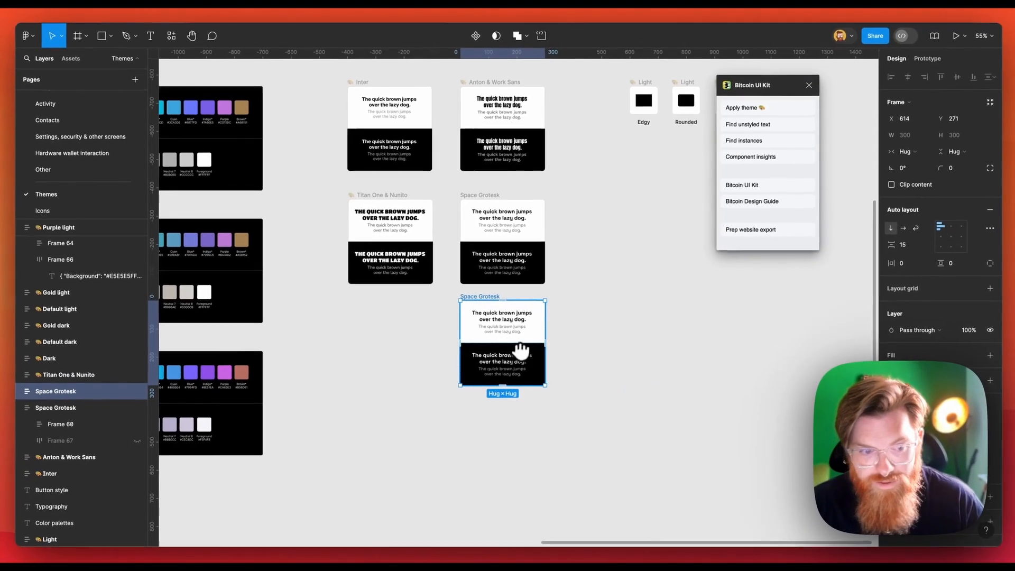
- Expand the duplicated Space Grotesk frame's layers and unhide its Frame 67 containing the text-style JSONs
left_click(18, 394)
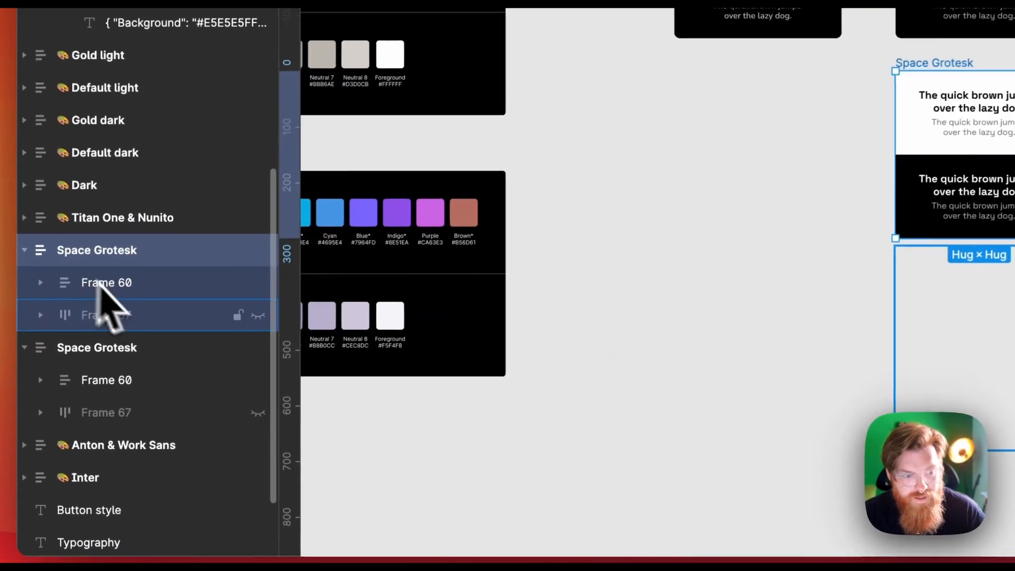
left_click(94, 425)
left_click(259, 316)
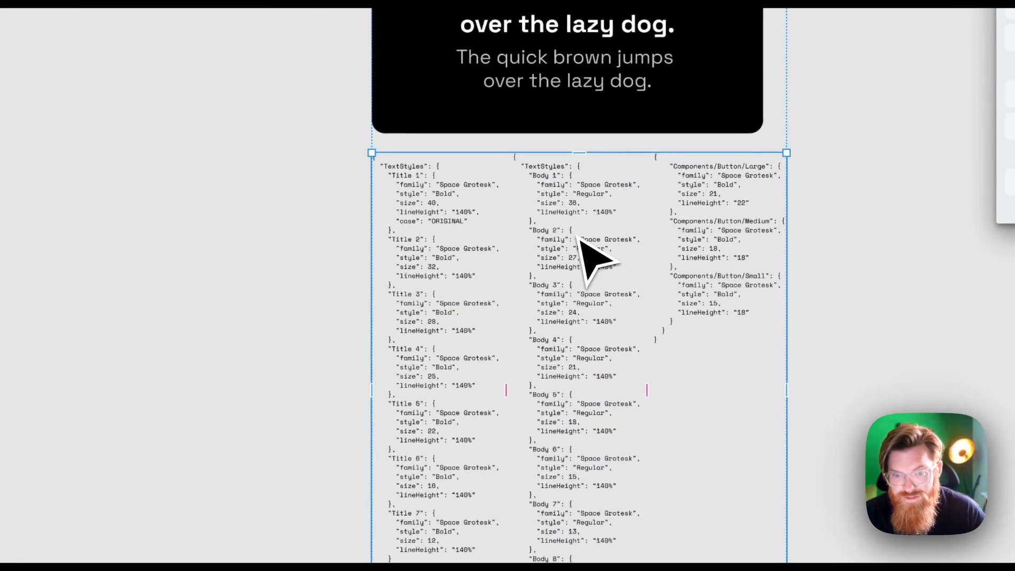
- Examine the title, body and button text-style JSON blocks beneath the duplicated frame's preview
scroll(577, 236, "up", 2)
scroll(571, 241, "down", 2)
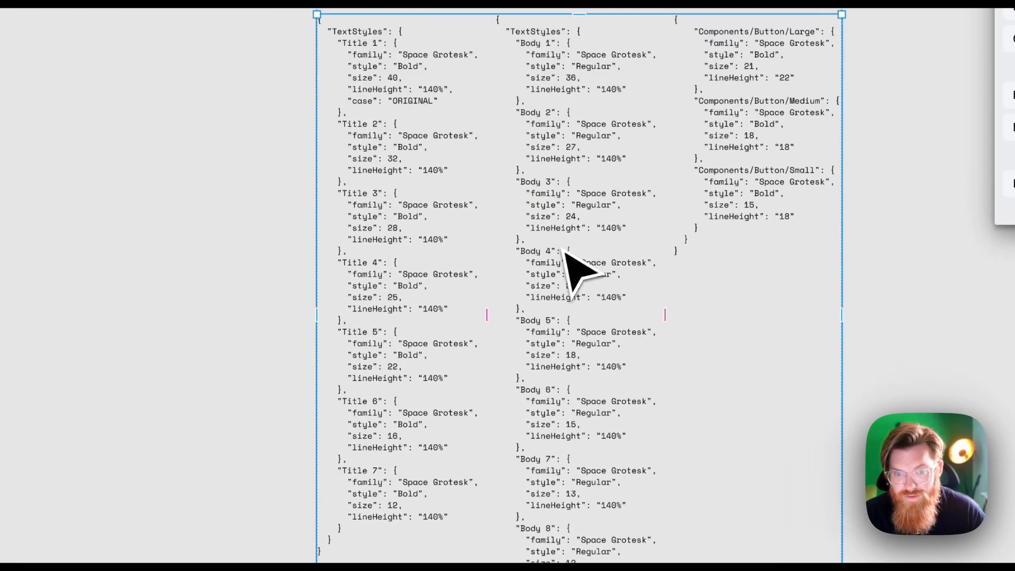
double_click(380, 216)
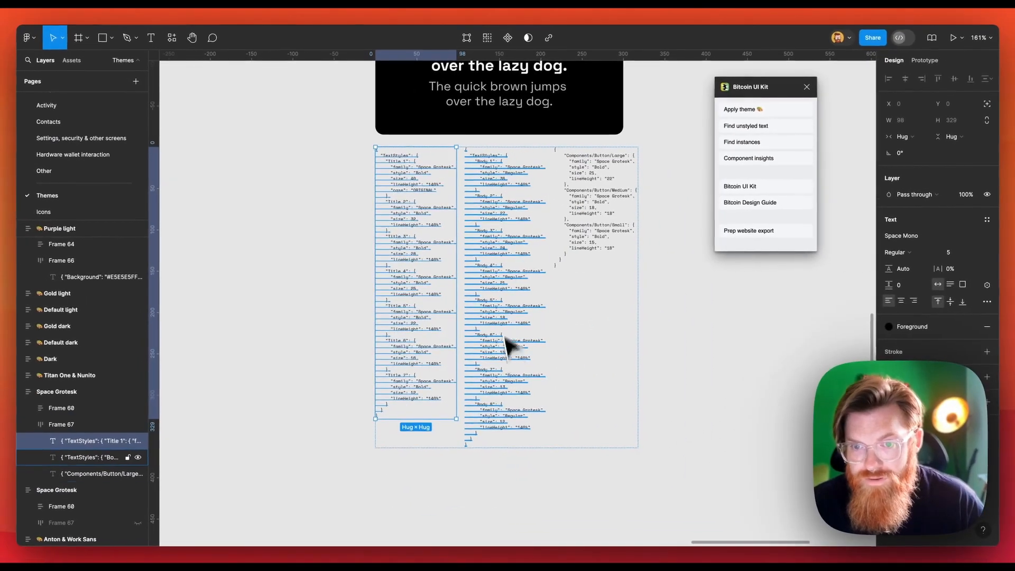
left_click(667, 222)
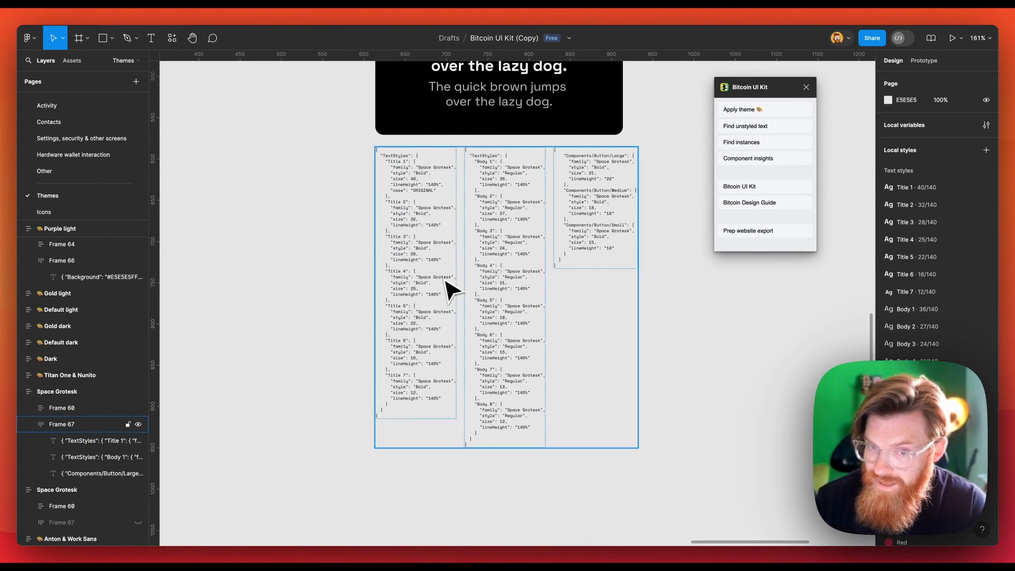
scroll(446, 282, "up", 5)
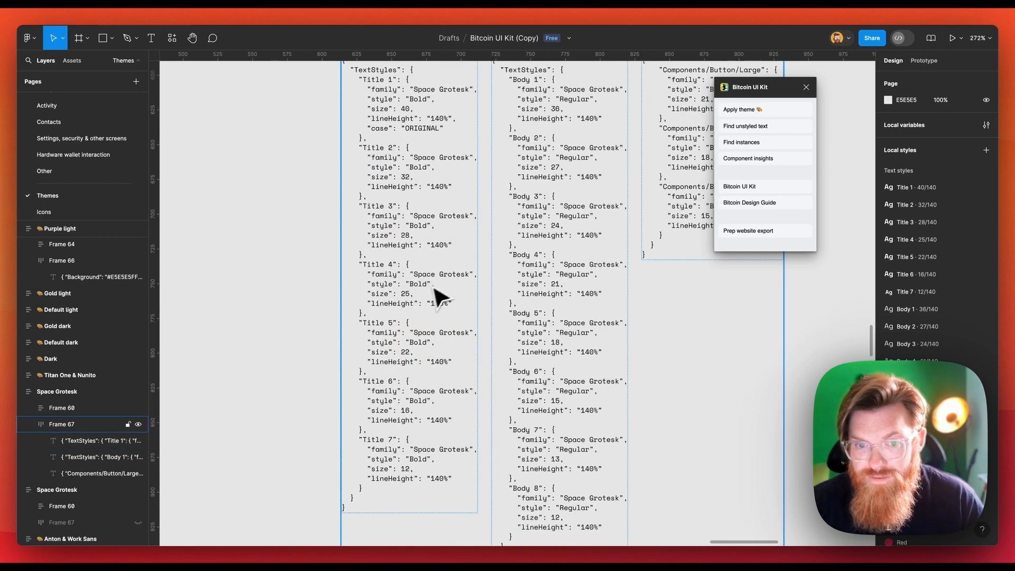
scroll(459, 323, "up", 1)
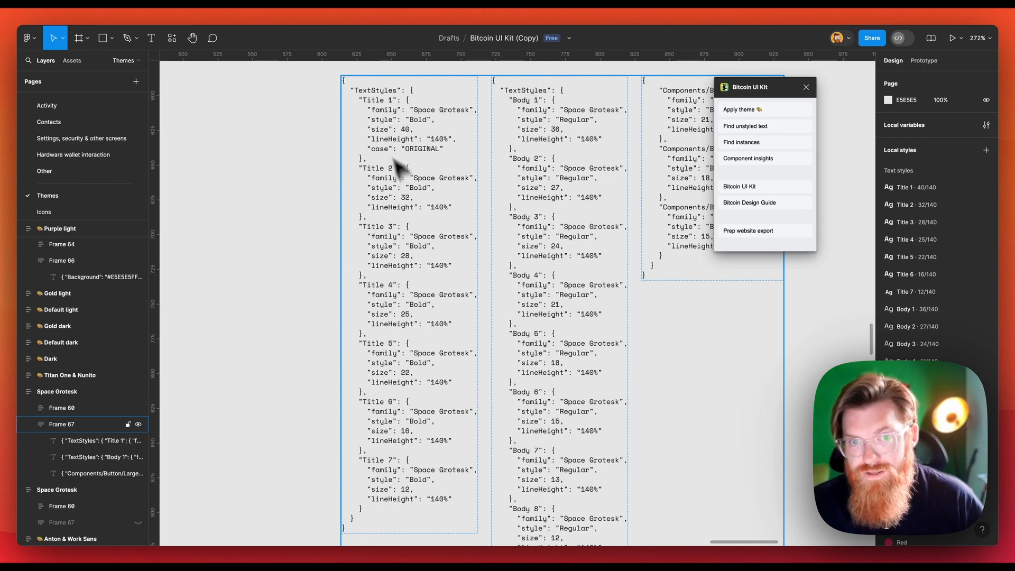
double_click(583, 252)
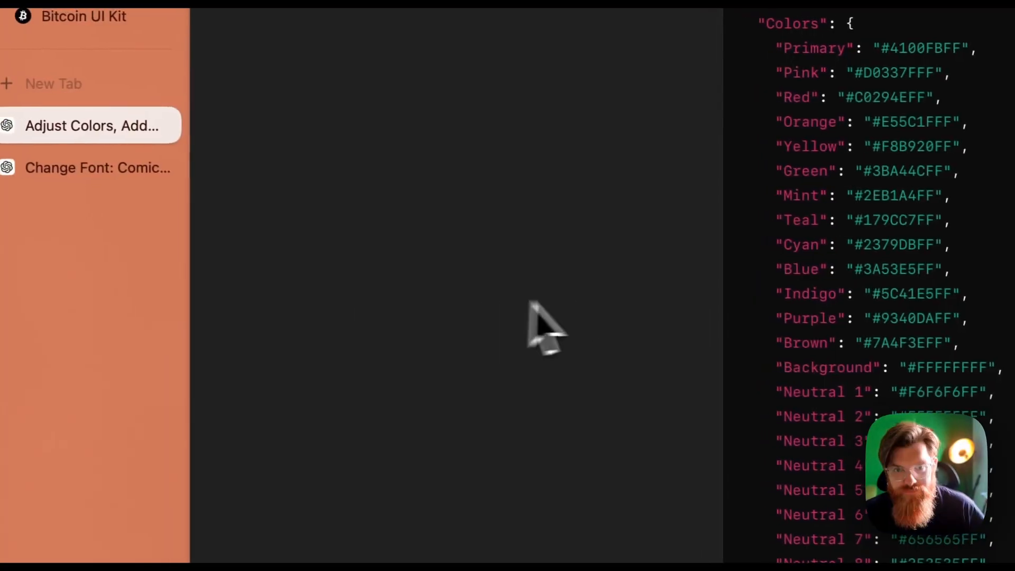
- Switch to the Change Font: Comic Sans conversation in ChatGPT and examine its prompt and the modified font JSONs
left_click(85, 167)
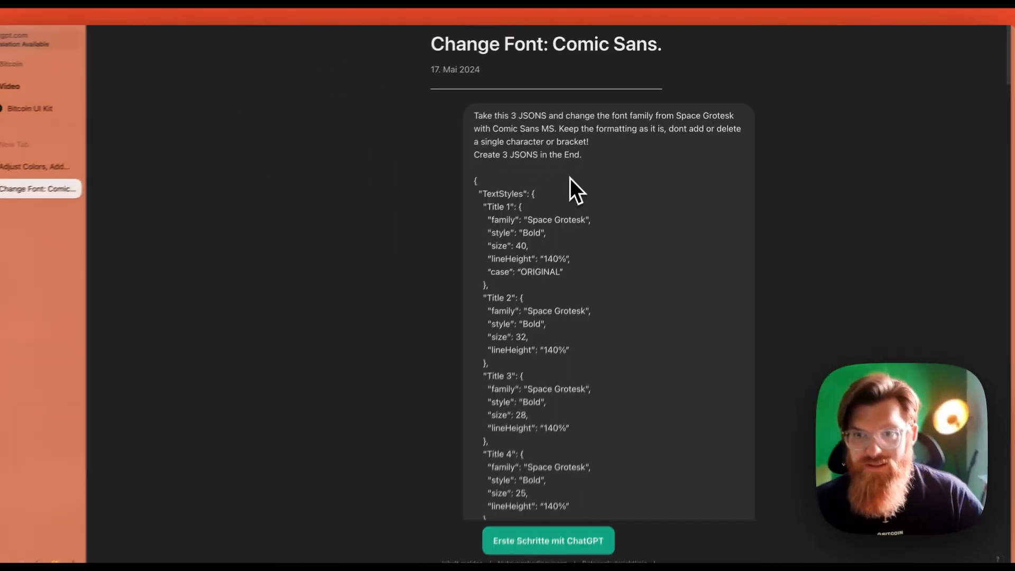
scroll(578, 170, "down", 1)
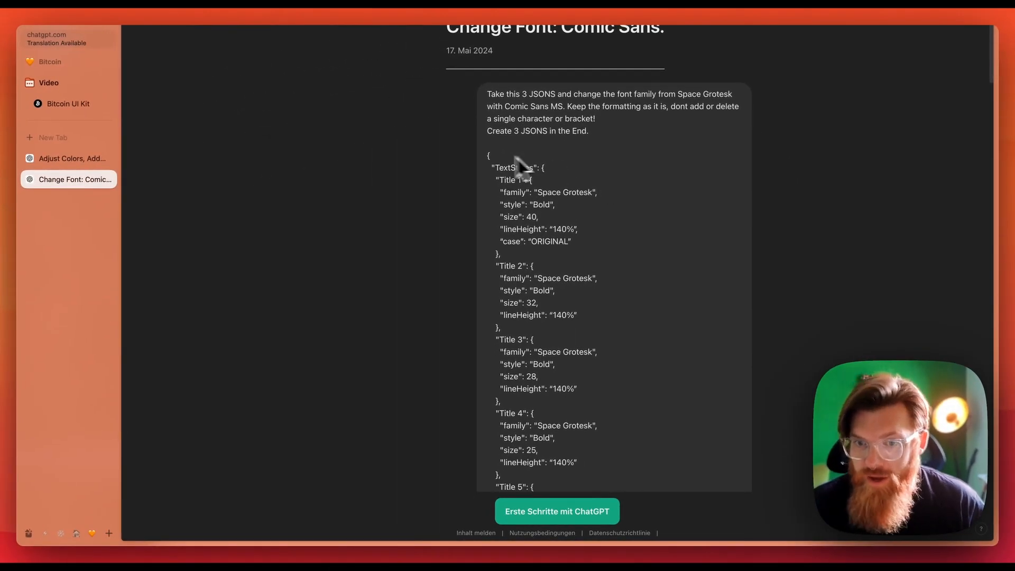
scroll(582, 305, "down", 15)
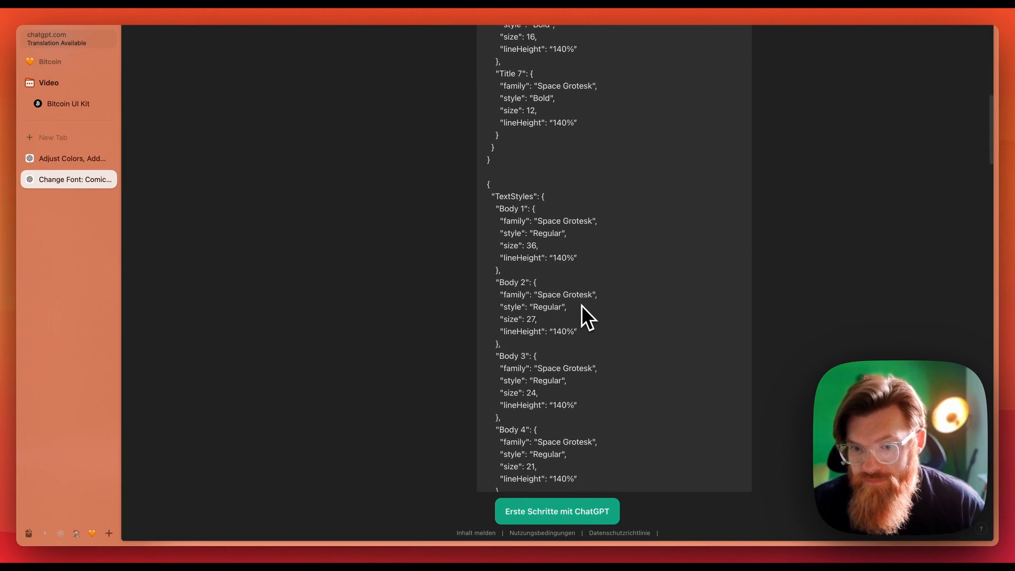
scroll(582, 305, "down", 5)
scroll(582, 305, "up", 10)
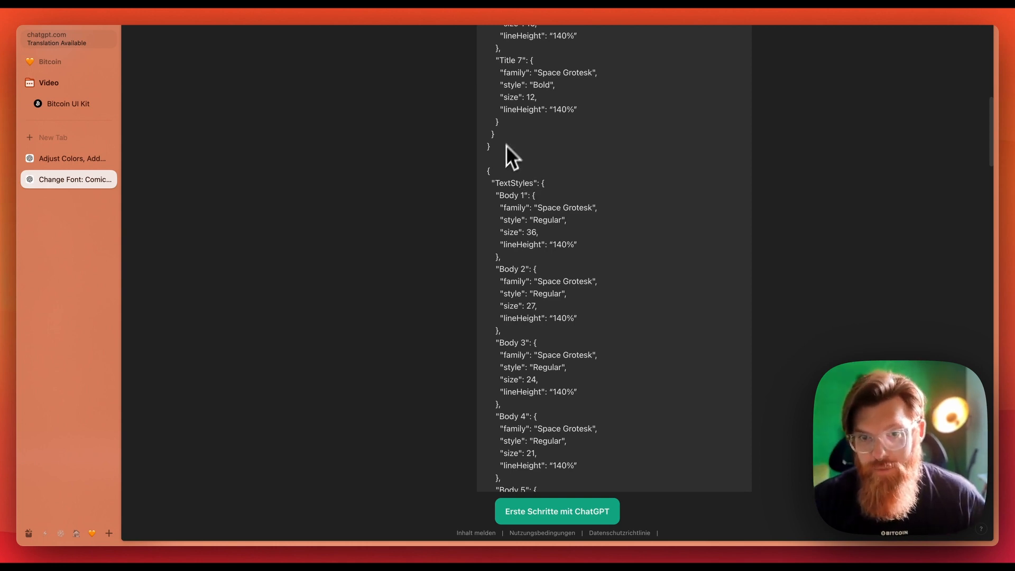
scroll(502, 153, "down", 1)
scroll(564, 185, "down", 10)
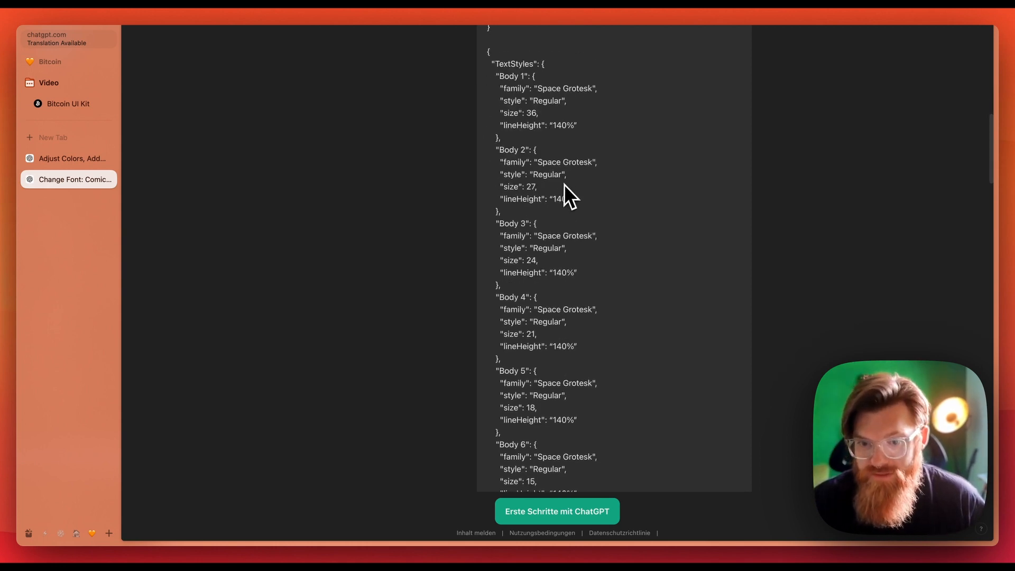
scroll(564, 185, "down", 7)
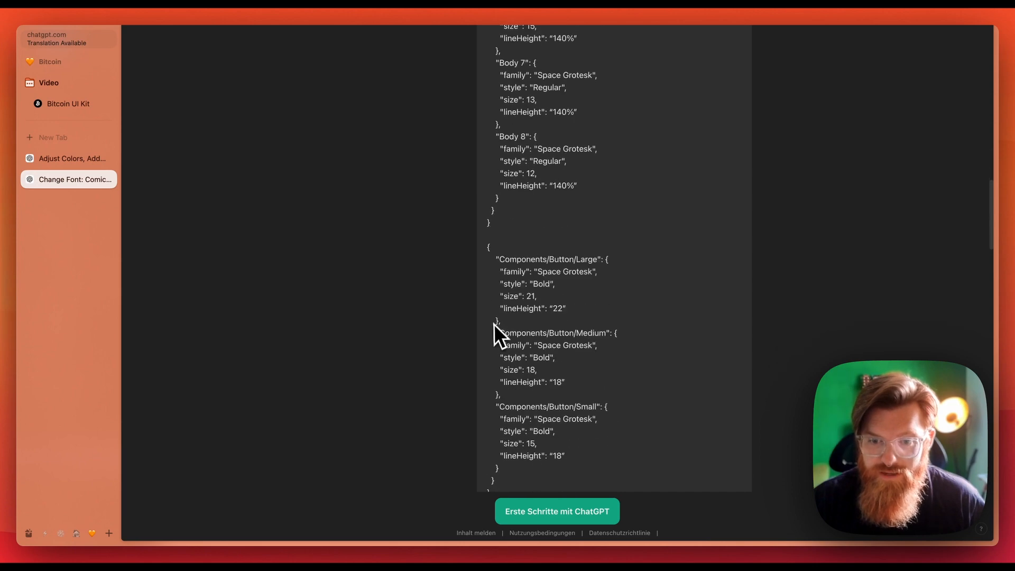
scroll(515, 339, "down", 3)
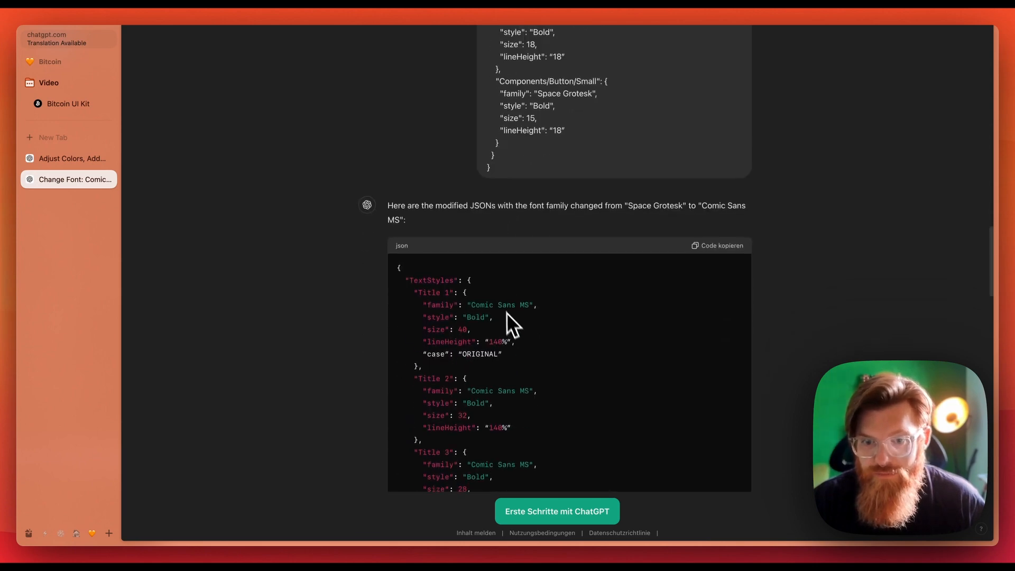
scroll(582, 154, "up", 3)
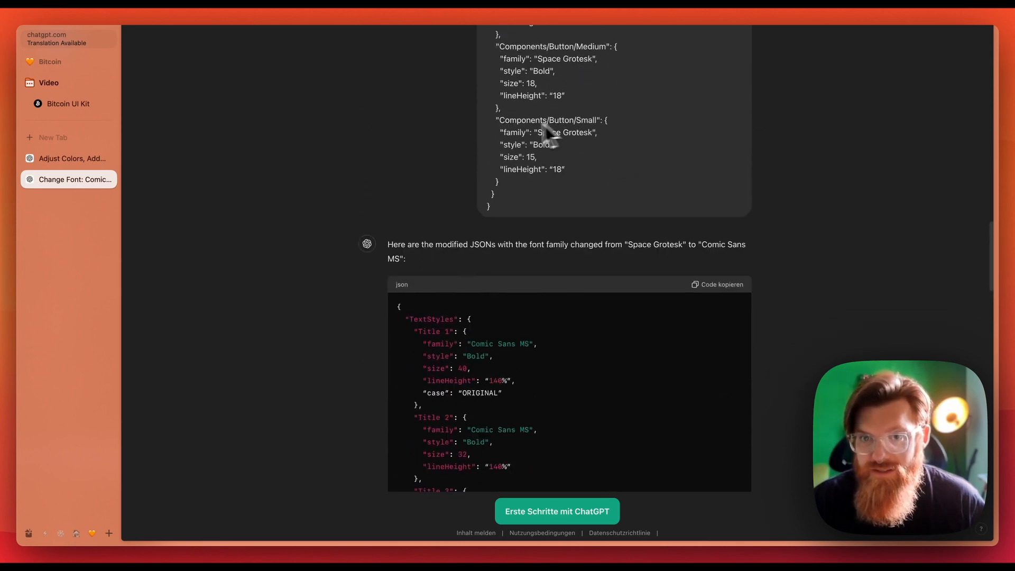
scroll(576, 164, "down", 3)
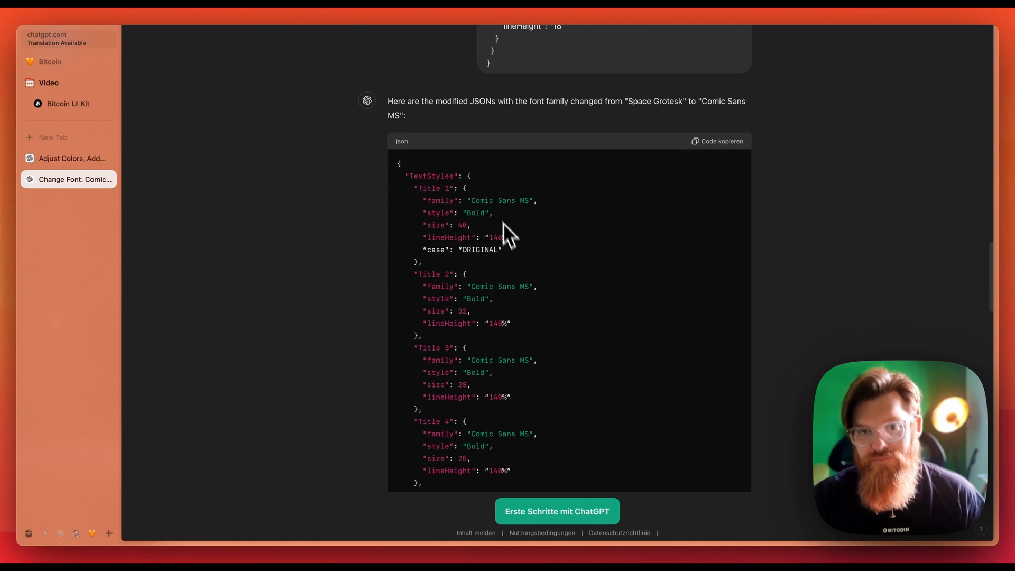
scroll(503, 233, "down", 9)
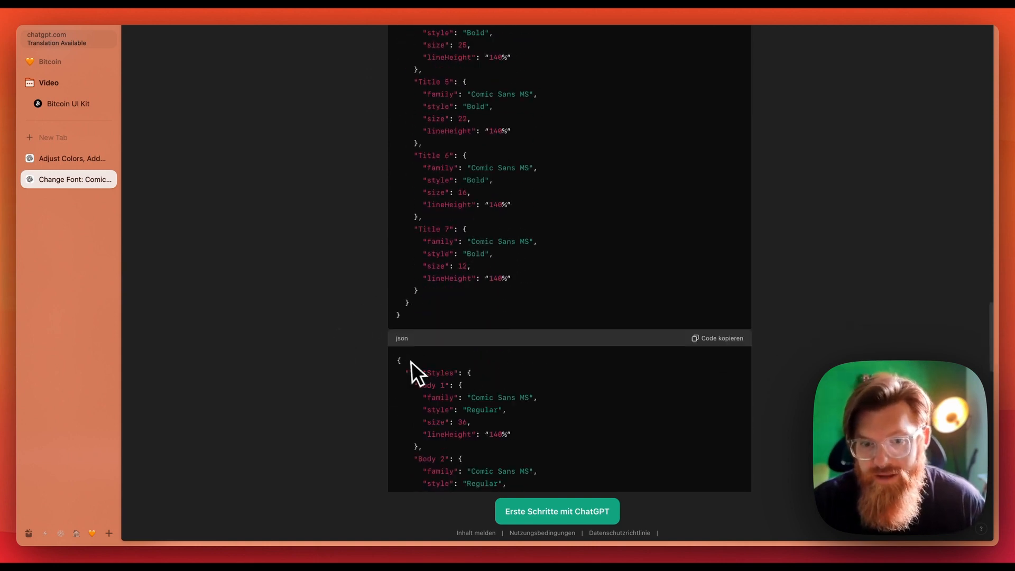
scroll(495, 363, "down", 9)
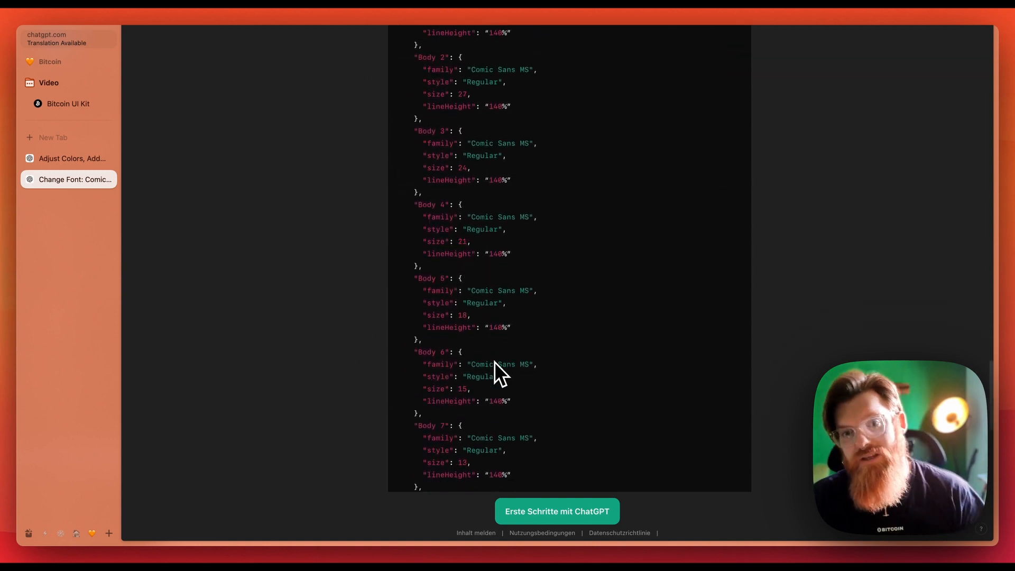
- Copy the Comic Sans MS JSONs from ChatGPT and, back in Figma, replace the duplicated frame's Space Grotesk text-style blocks with them
scroll(494, 362, "up", 20)
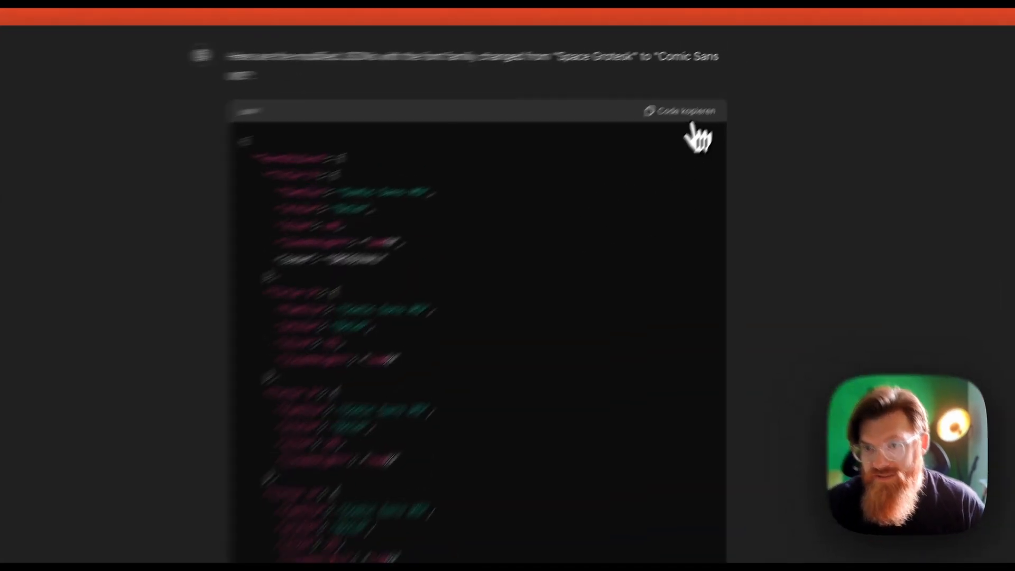
left_click(719, 87)
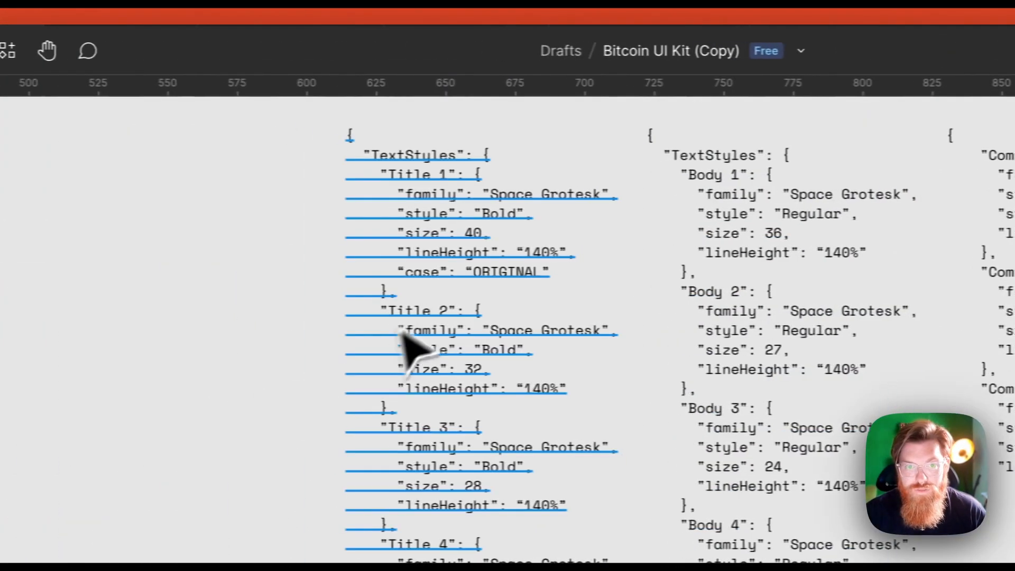
double_click(499, 403)
key("ctrl+a")
key("ctrl+v")
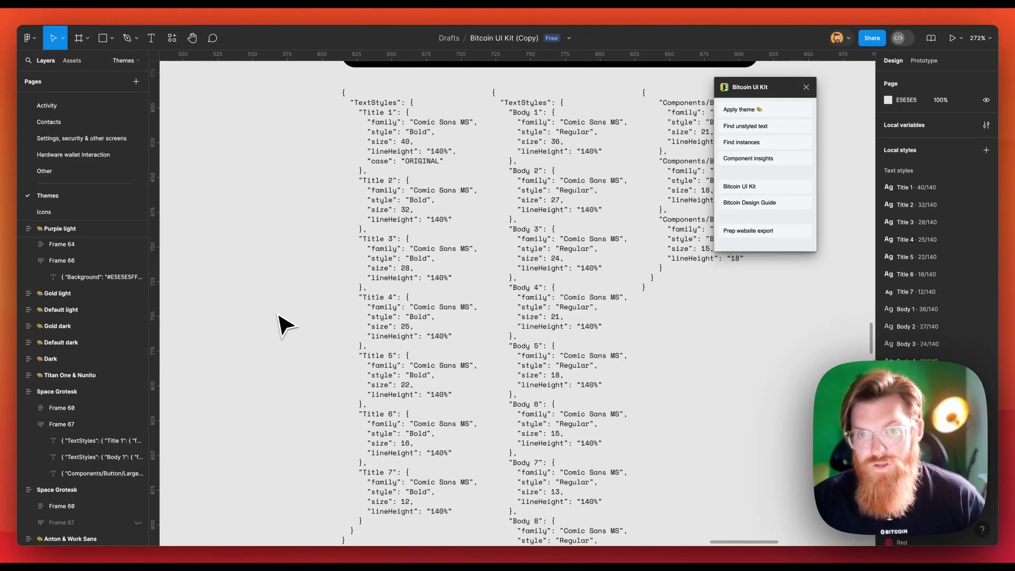
- Check the font of the smaller sample text in the duplicated frame's dark preview
scroll(600, 172, "up", 7)
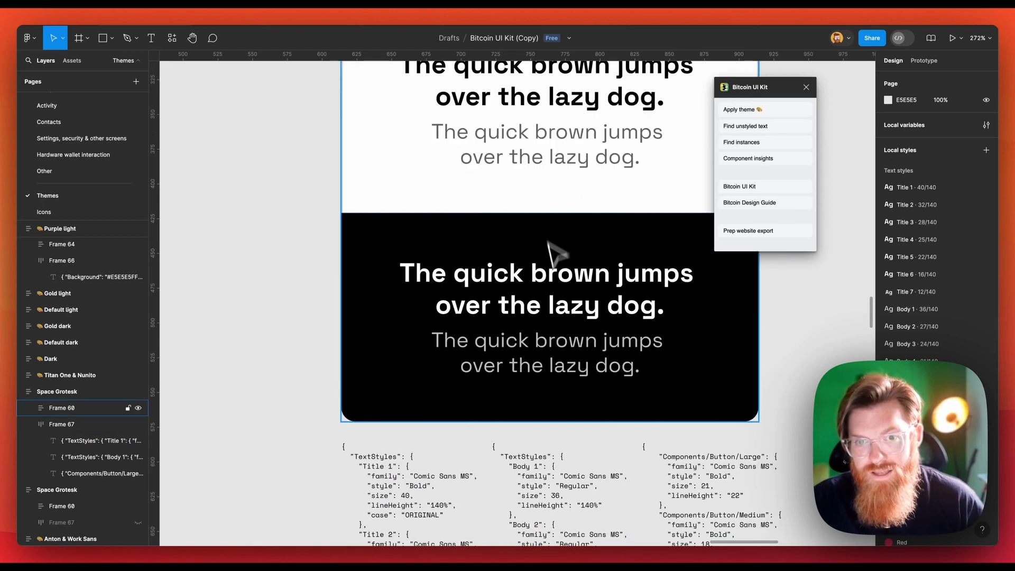
left_click(551, 360, "super")
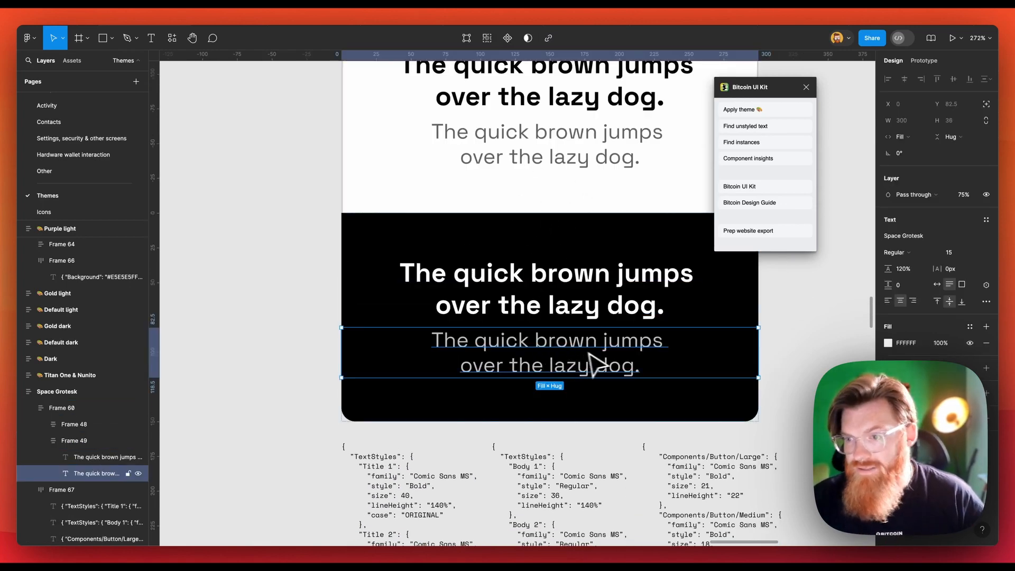
left_click(244, 340)
- Select the duplicated typography frame with the Comic Sans MS JSONs and apply it as the theme to the sample screens
scroll(253, 339, "down", 10)
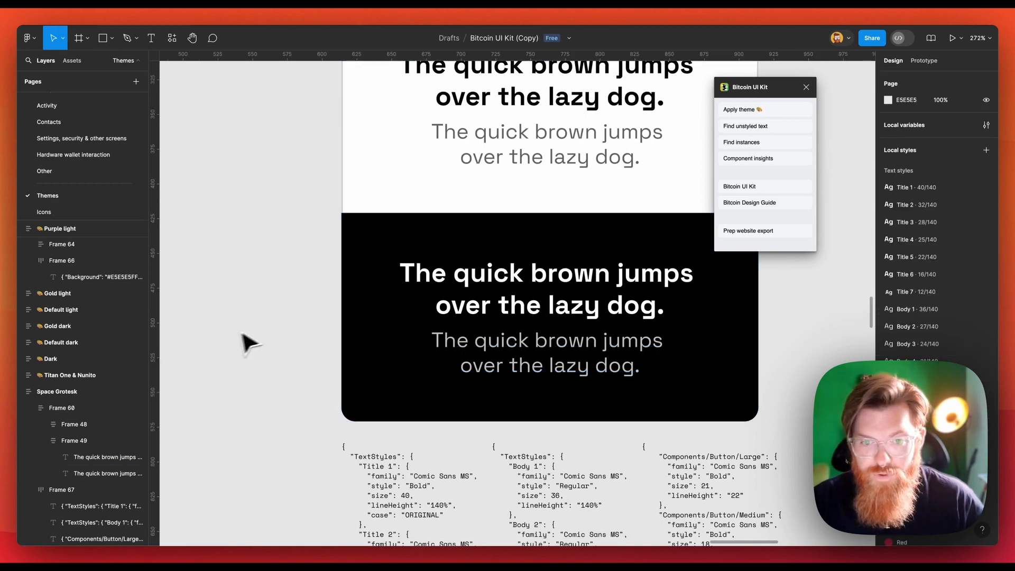
left_click(307, 214)
left_click(307, 218)
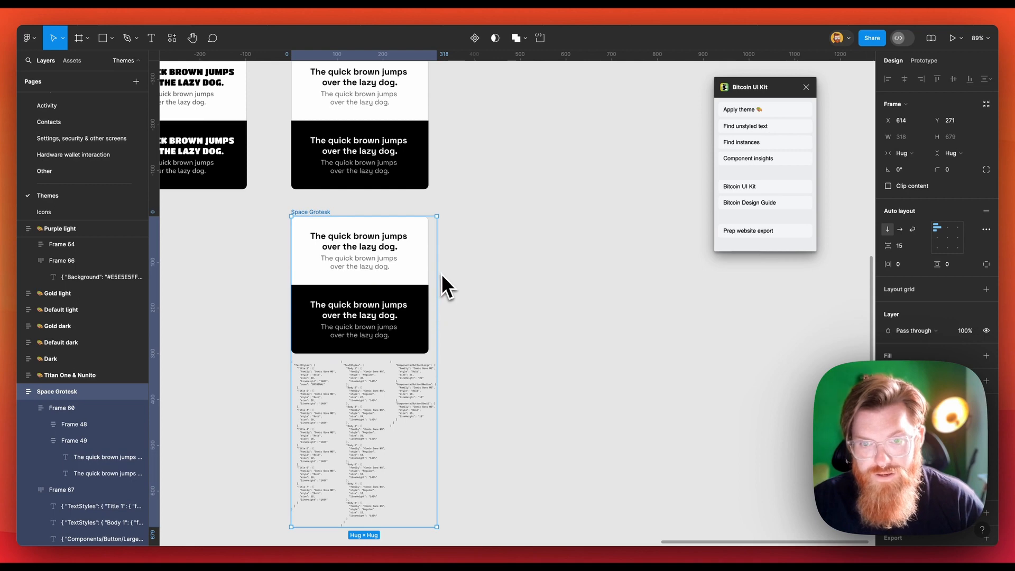
scroll(442, 274, "up", 15)
scroll(466, 315, "up", 5)
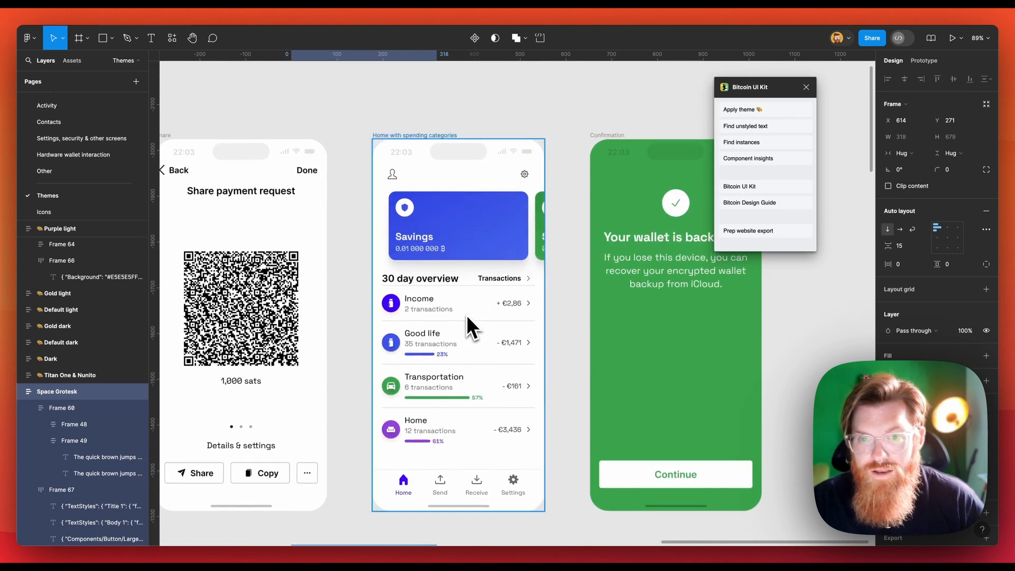
scroll(467, 315, "down", 2)
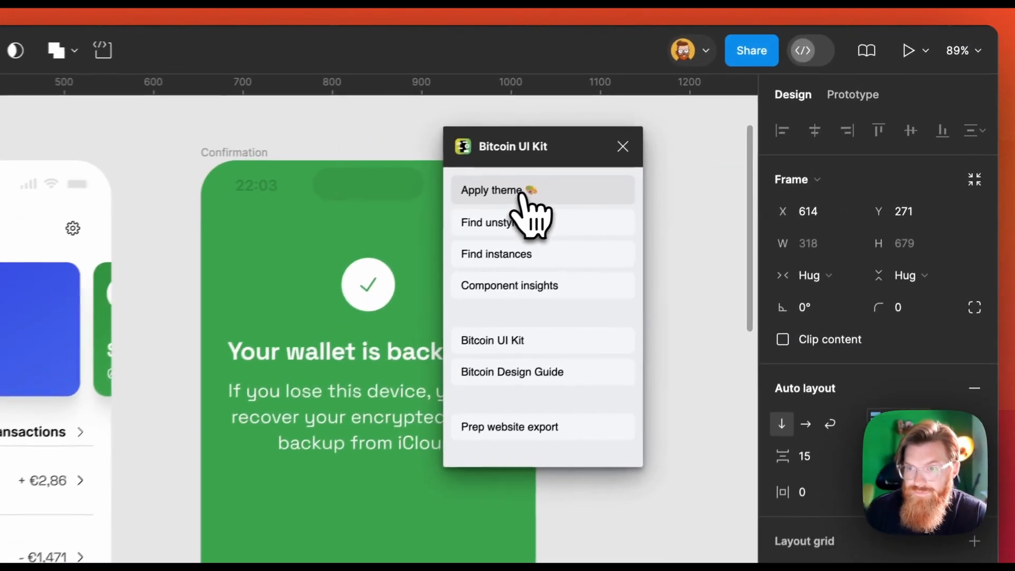
left_click(508, 198)
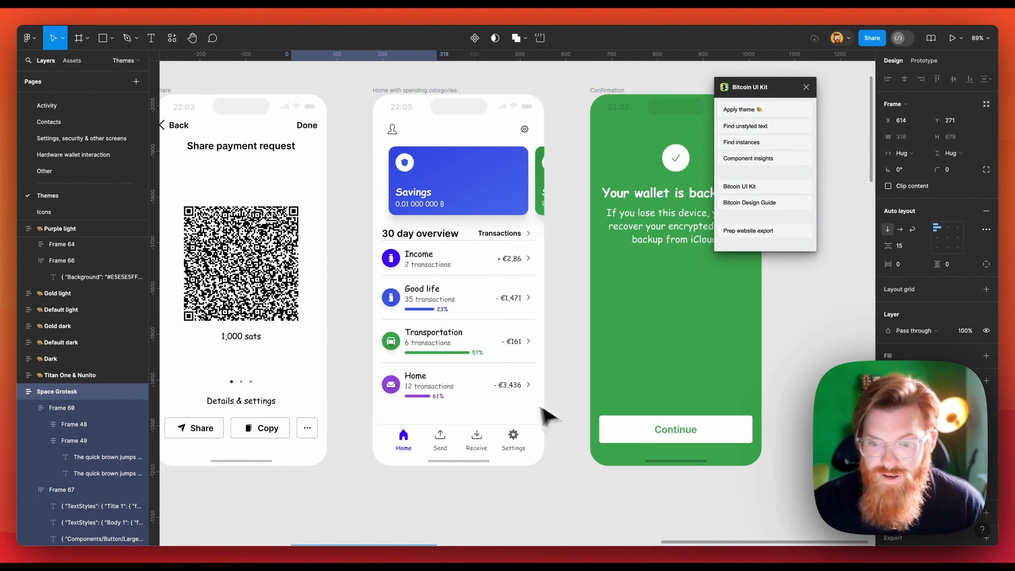
- Select the label inside the Confirmation screen's Continue button to inspect its text style
left_click(677, 439)
double_click(675, 432)
double_click(675, 432)
double_click(675, 432)
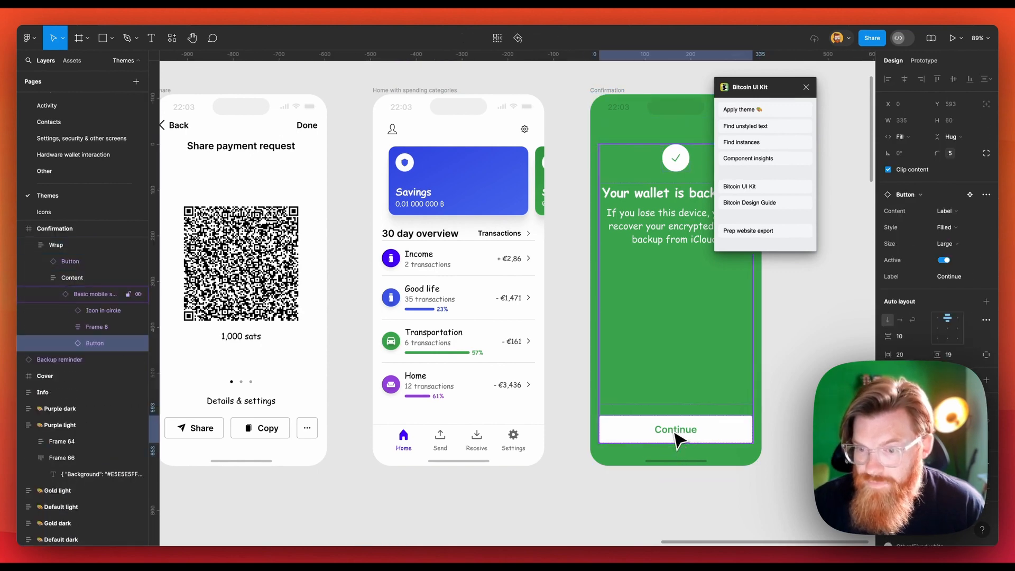
double_click(674, 431)
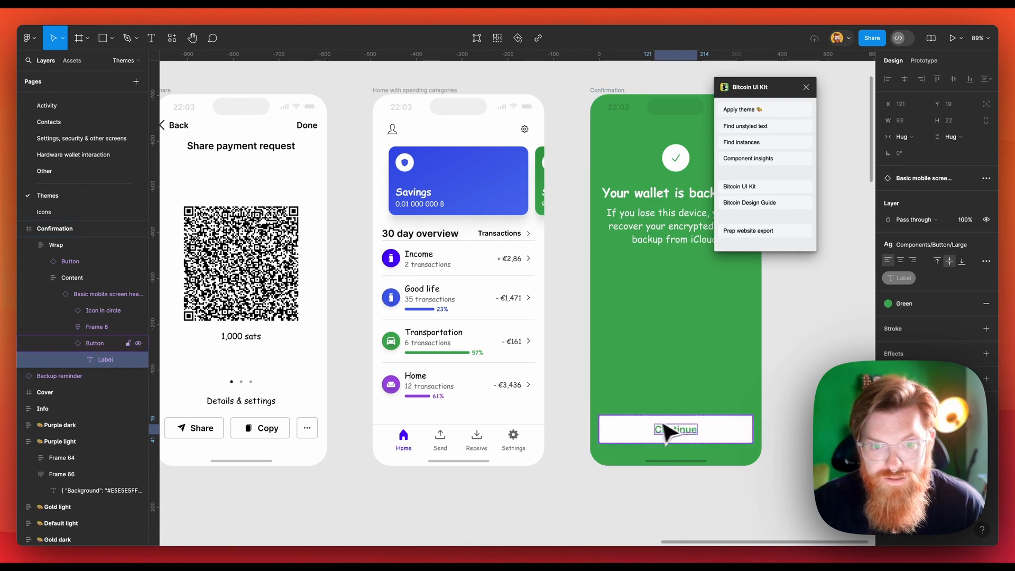
- Clear the label selection and review the Comic Sans MS typography across the sample screens, from Confirmation back to the Coldcard import screen
scroll(650, 431, "left", 5)
scroll(643, 423, "right", 6)
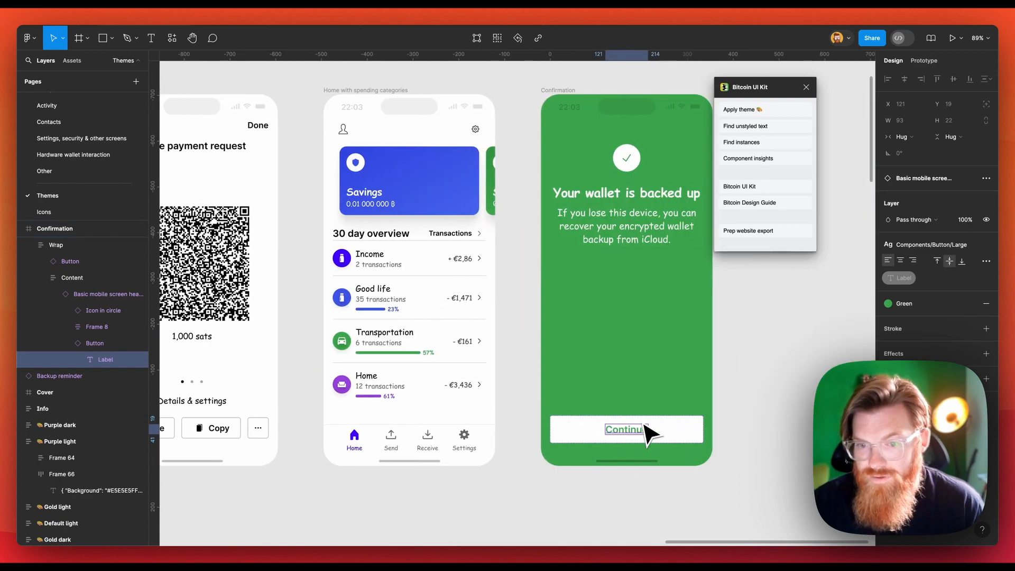
left_click(528, 365)
scroll(528, 365, "left", 10)
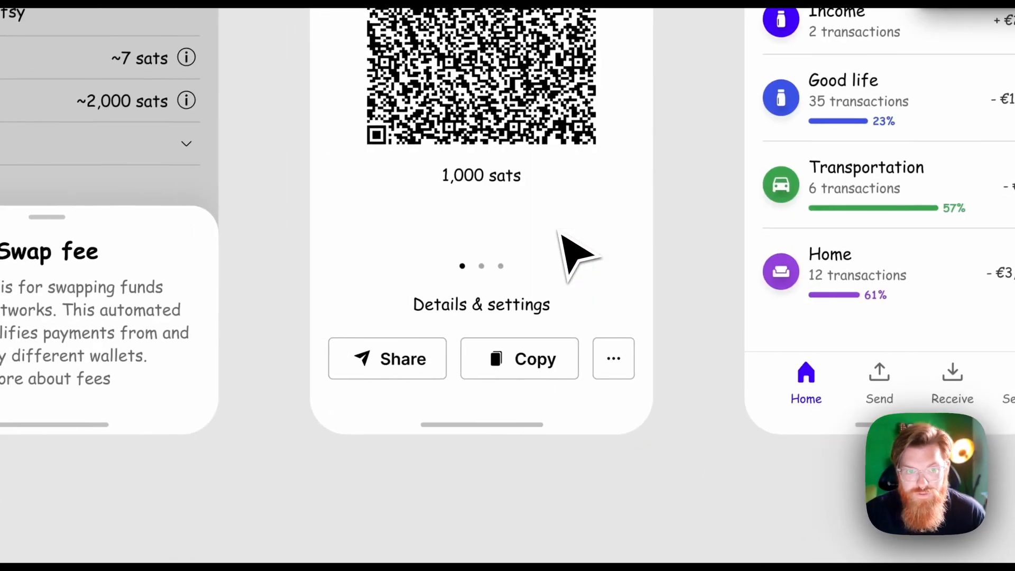
scroll(571, 254, "left", 8)
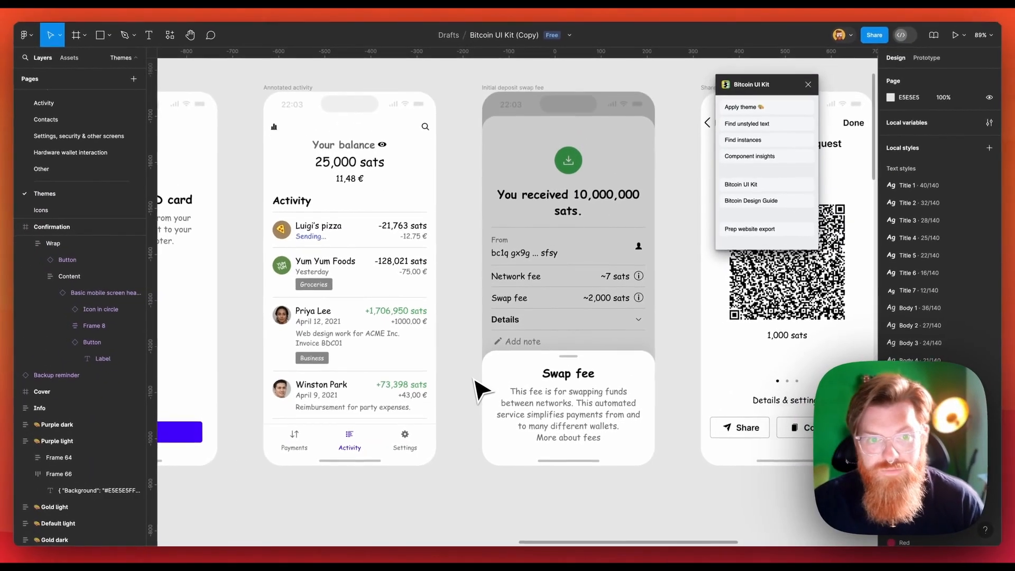
scroll(482, 391, "left", 8)
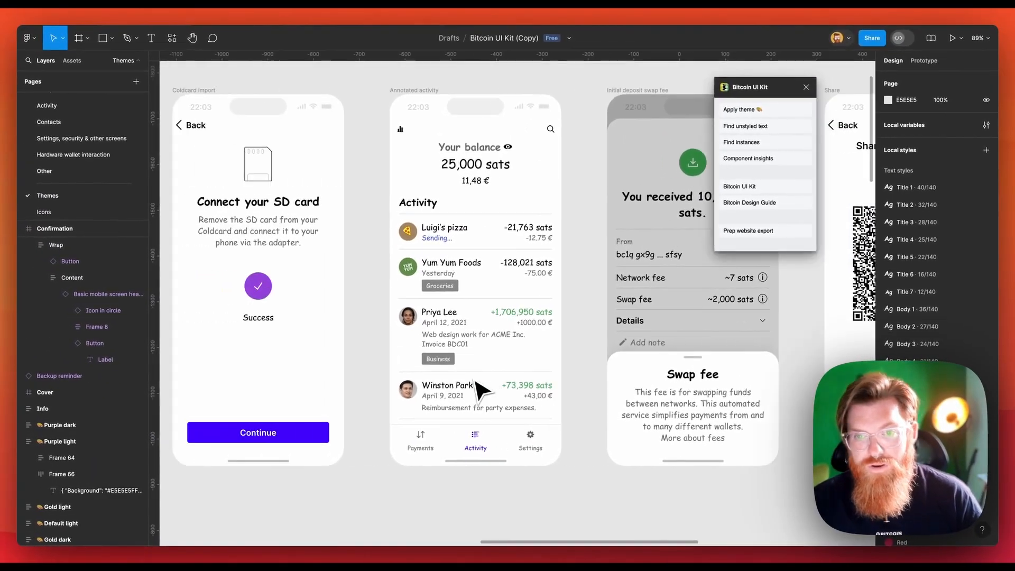
scroll(478, 383, "right", 4)
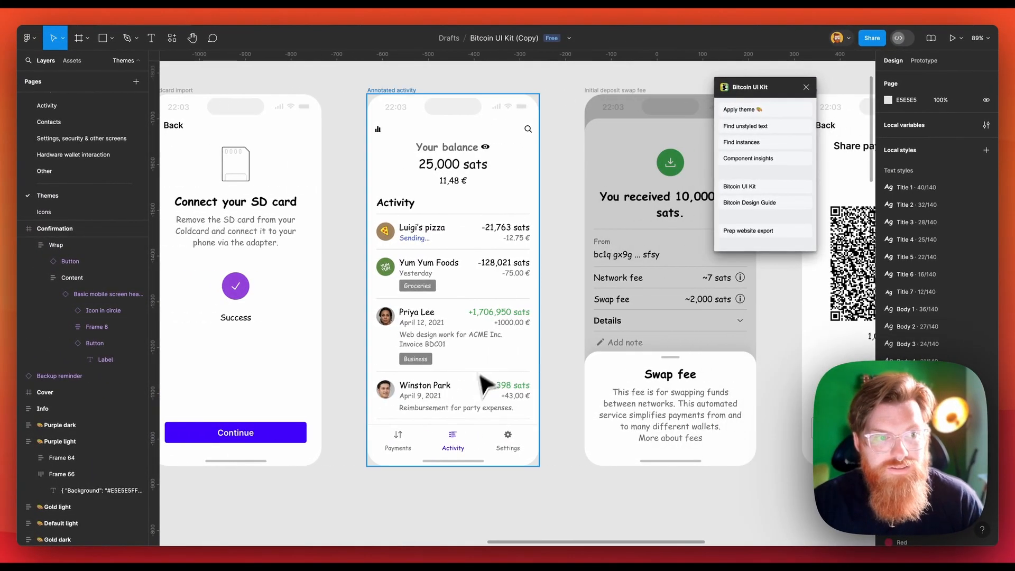
- Open the Contacts page and examine the applied typography on the Lightning address input screens
left_click(63, 123)
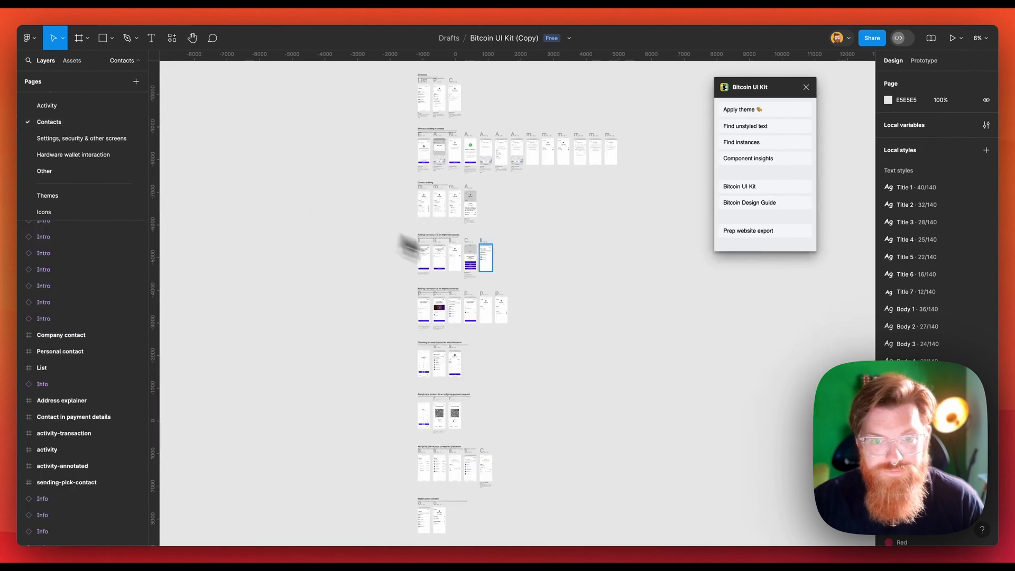
scroll(427, 249, "up", 10)
scroll(630, 355, "down", 1)
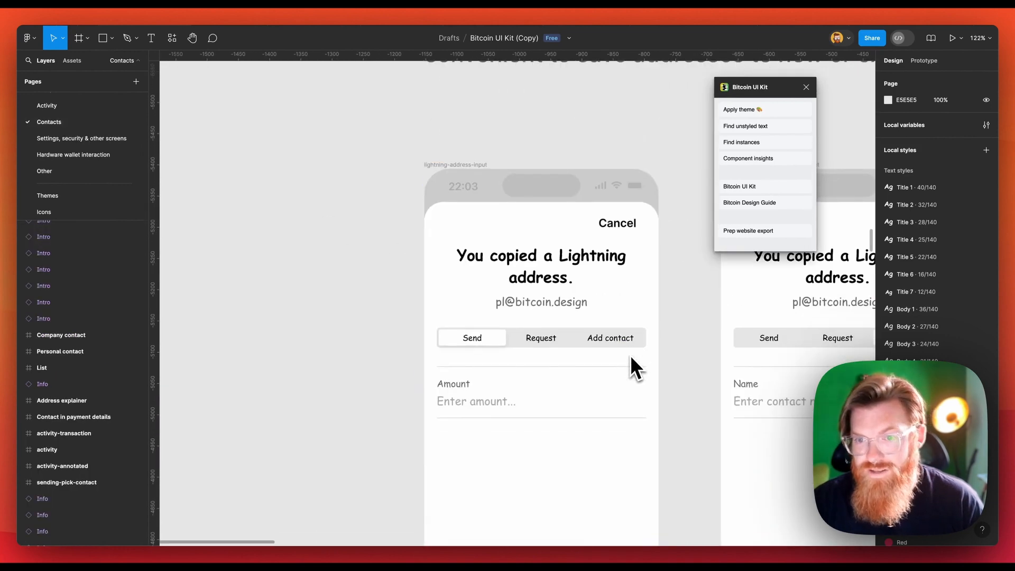
scroll(630, 365, "down", 1)
scroll(629, 366, "down", 2)
scroll(630, 366, "right", 4)
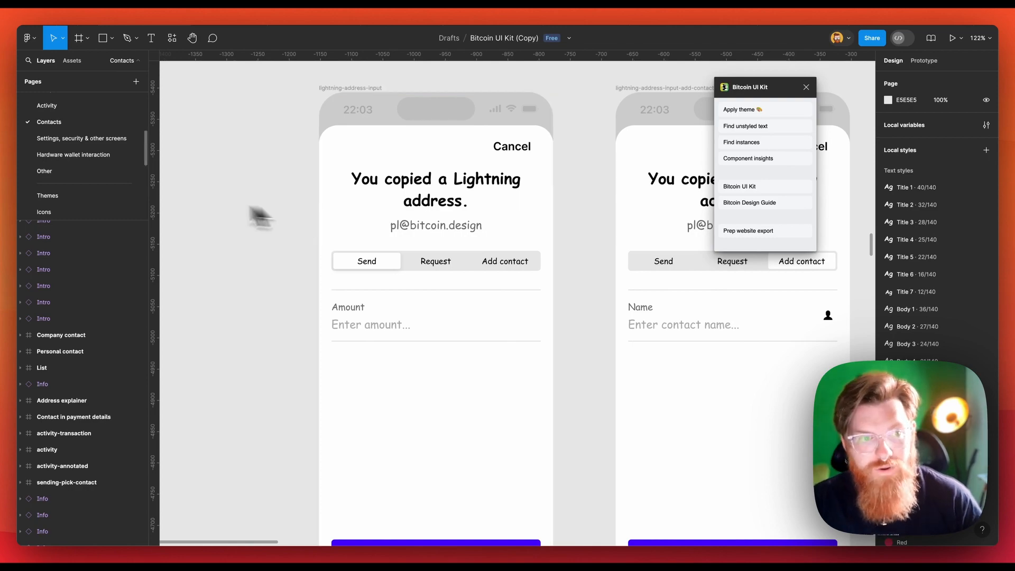
- Return to the Themes page and examine the duplicated Space Grotesk frame and its JSON text blocks in the Typography section
scroll(85, 130, "down", 3)
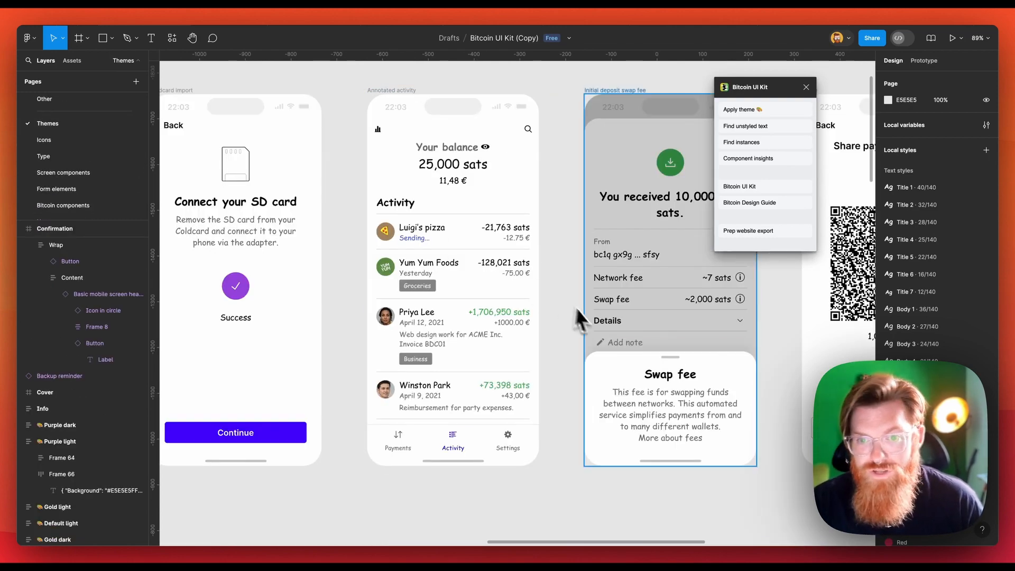
scroll(618, 338, "down", 5)
scroll(625, 358, "down", 10)
scroll(708, 393, "up", 5)
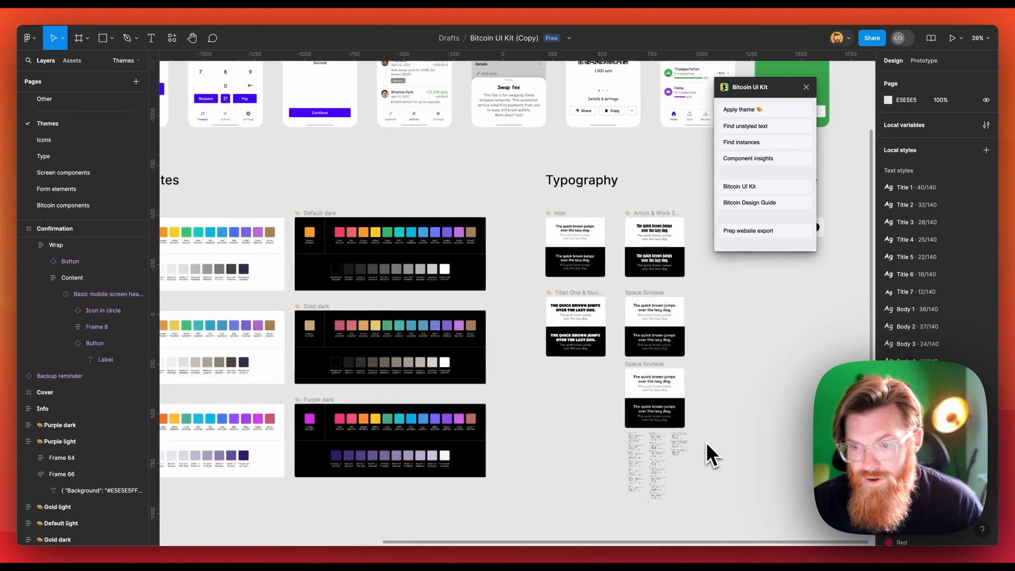
scroll(718, 422, "down", 1)
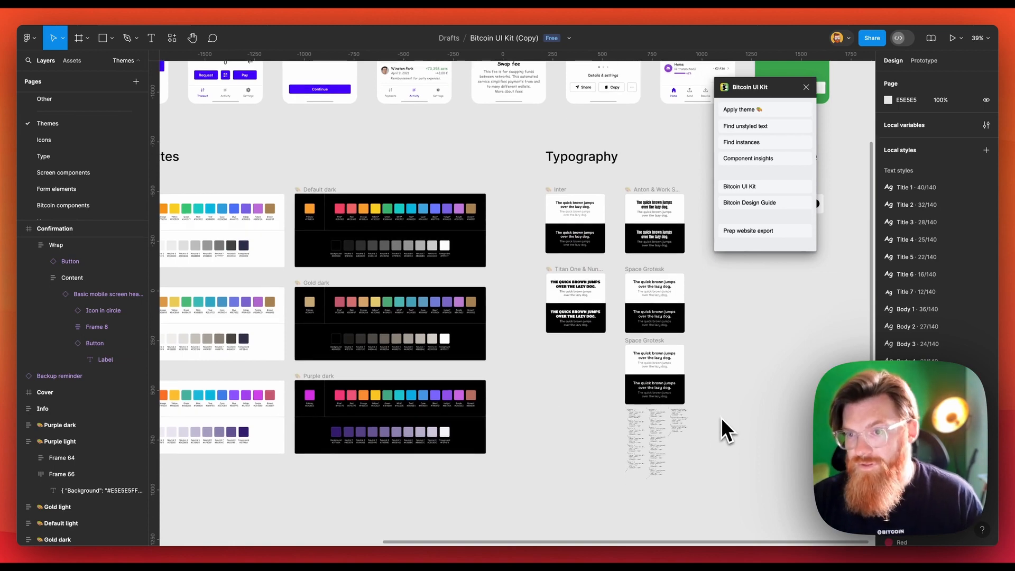
scroll(708, 465, "up", 10)
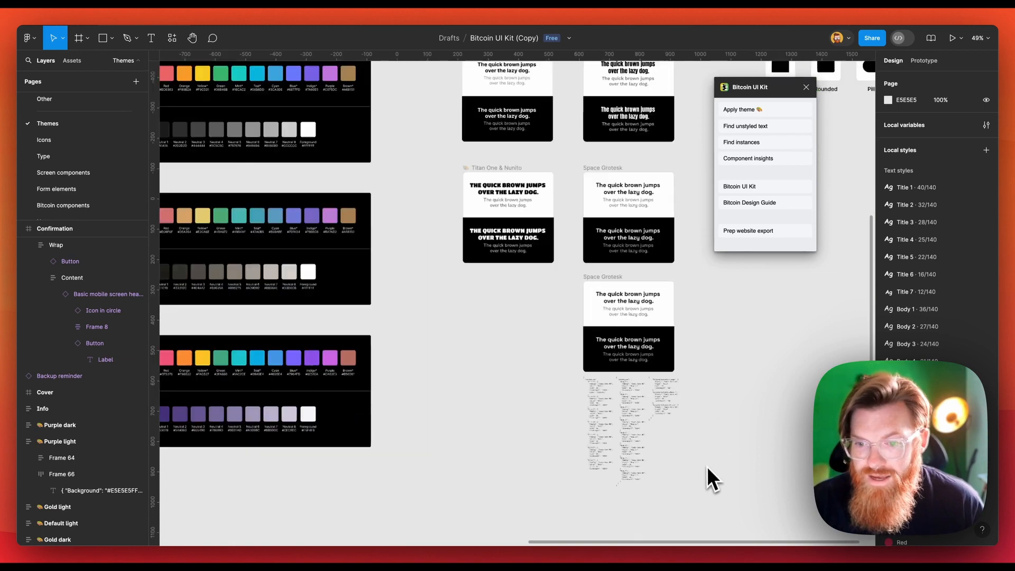